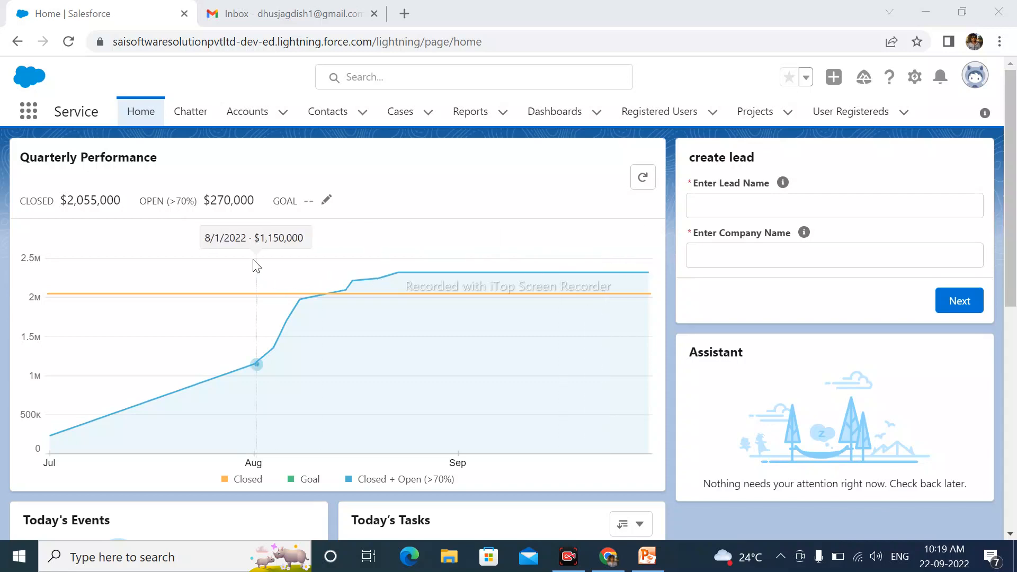
- Open Setup for the current app and find the Report Types page by searching for "report ty"
click(914, 77)
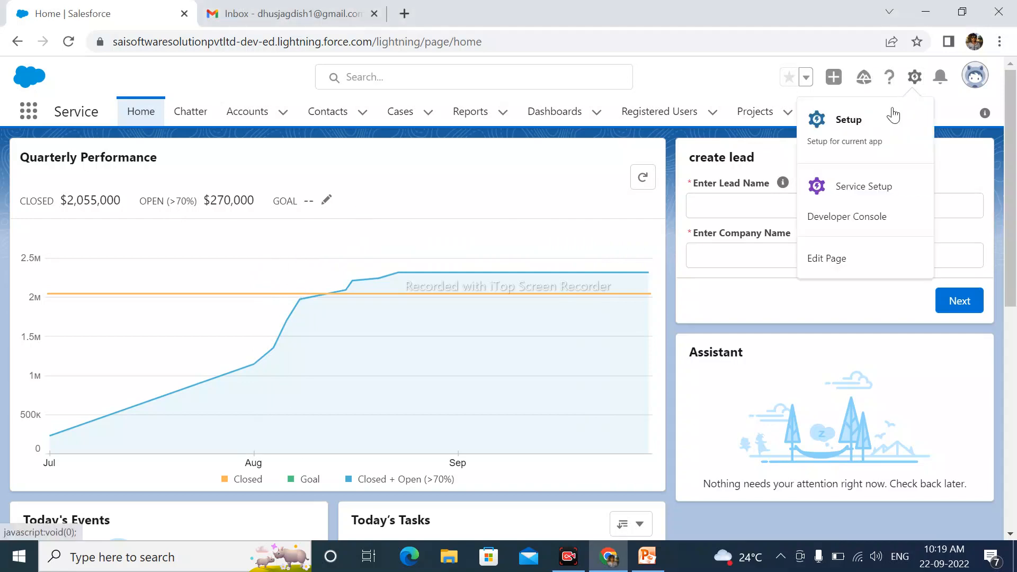
click(849, 120)
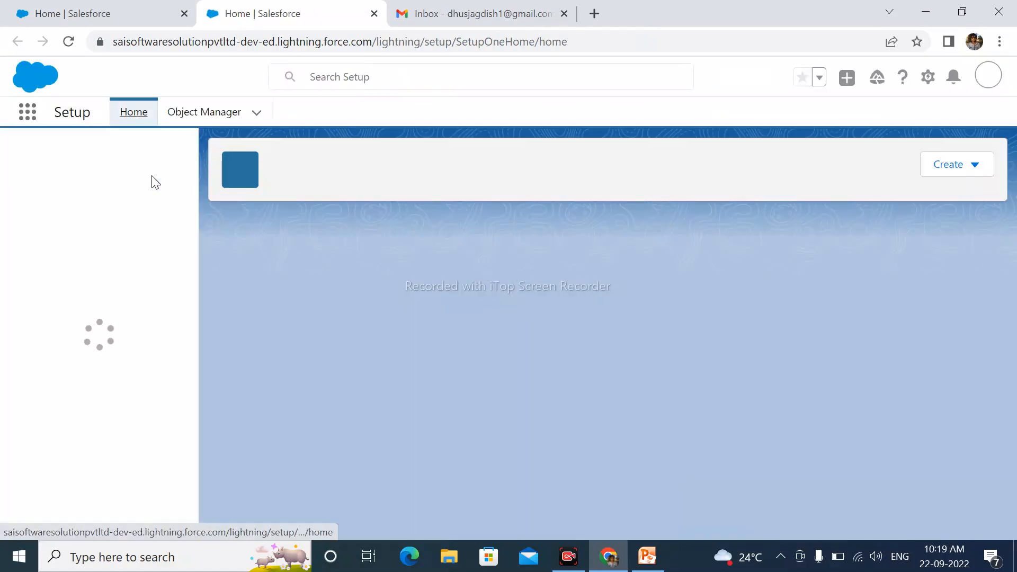
click(123, 159)
text(re)
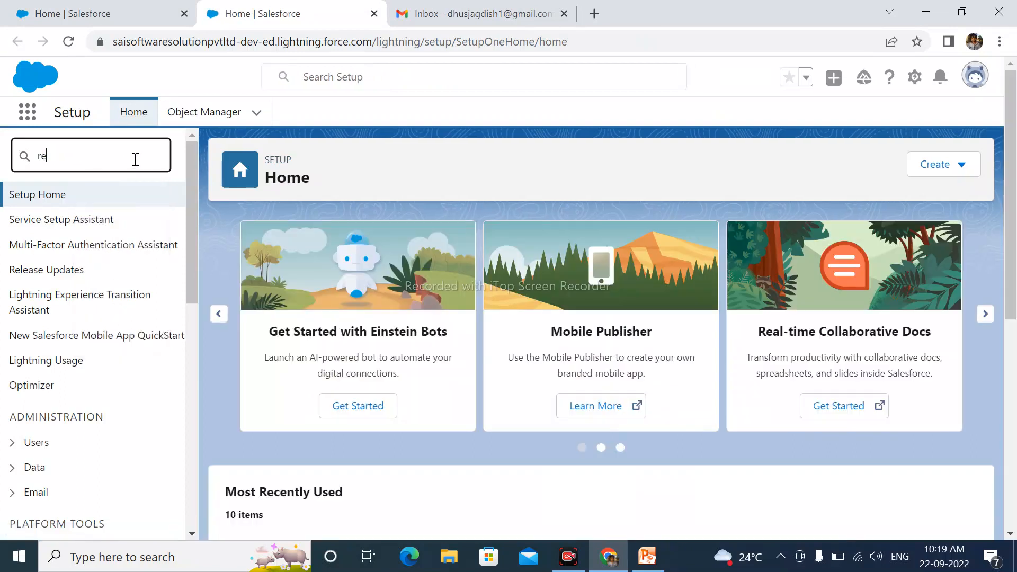
text(ports)
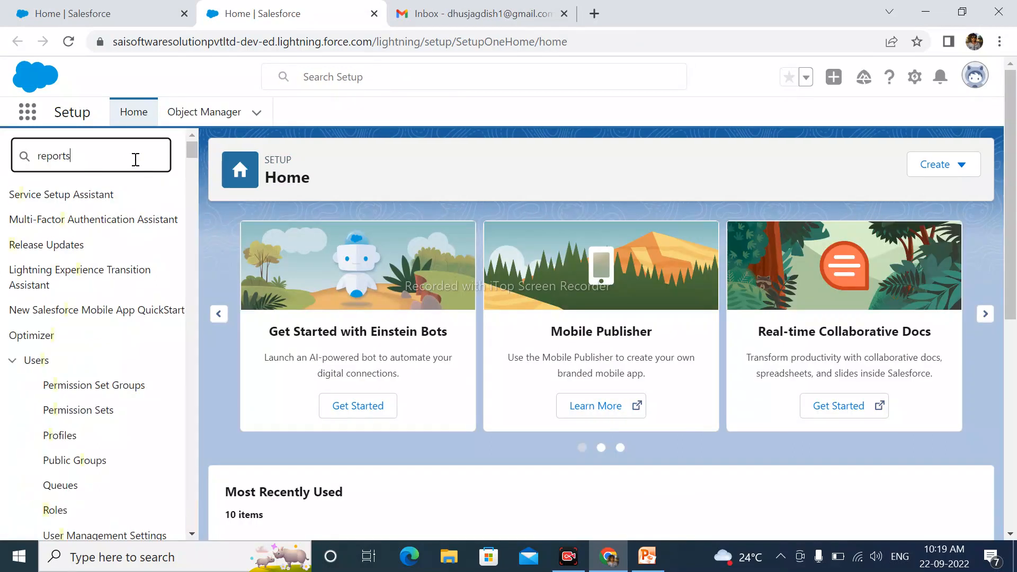
key(BackSpace)
text(ty)
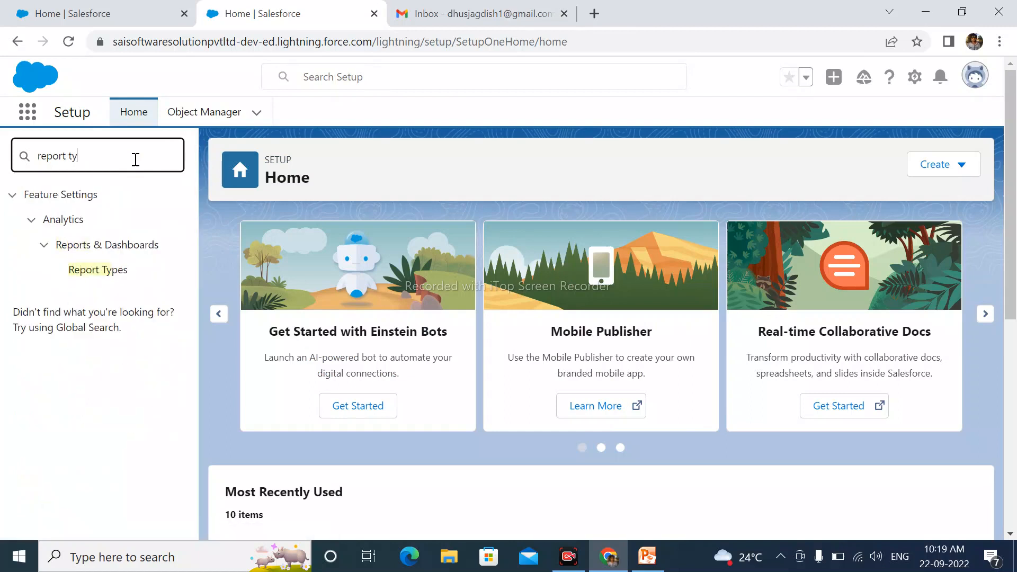
click(127, 276)
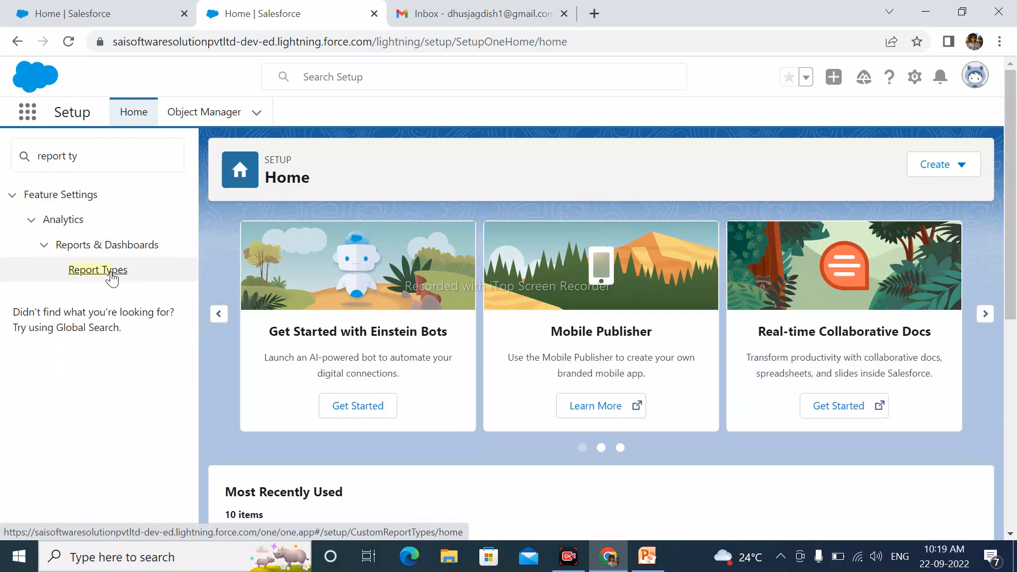
click(110, 275)
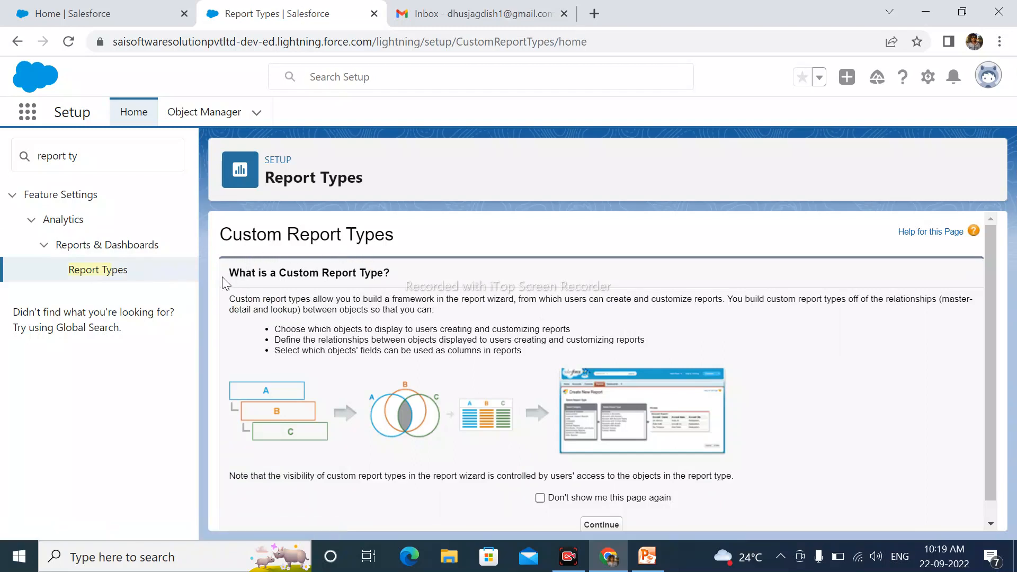
- Read the introduction explaining what a custom report type is and what it lets you define
drag(228, 277, 401, 286)
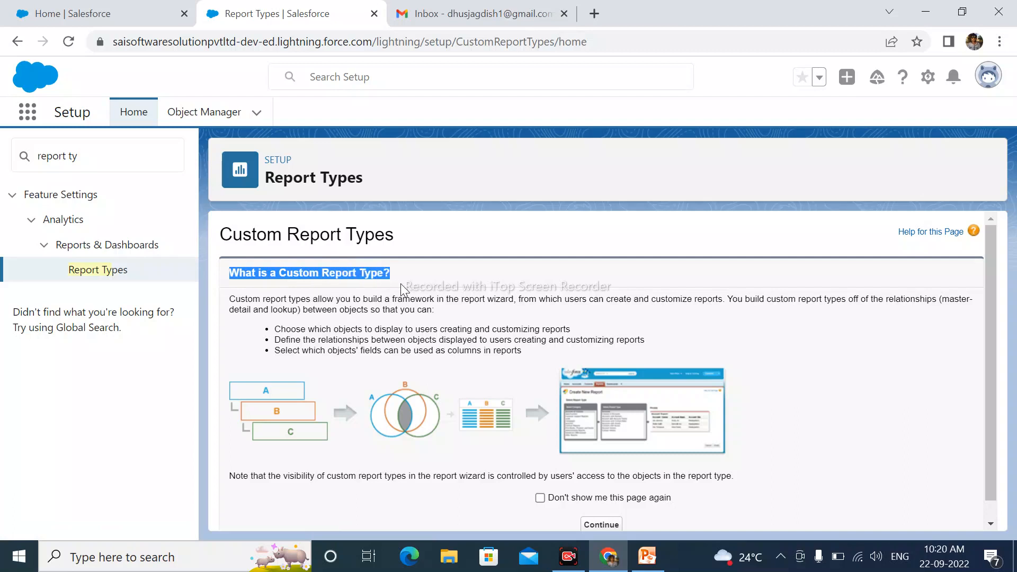
click(329, 304)
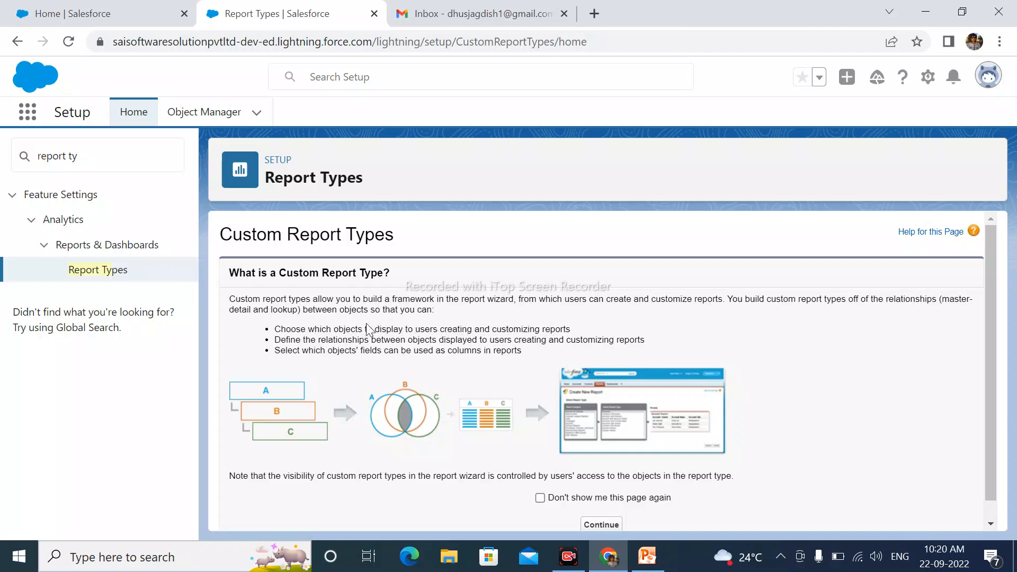
drag(366, 331, 337, 333)
click(337, 331)
drag(371, 341, 320, 339)
click(301, 343)
drag(359, 350, 385, 351)
drag(334, 330, 378, 351)
click(381, 359)
scroll(328, 419, down, 1)
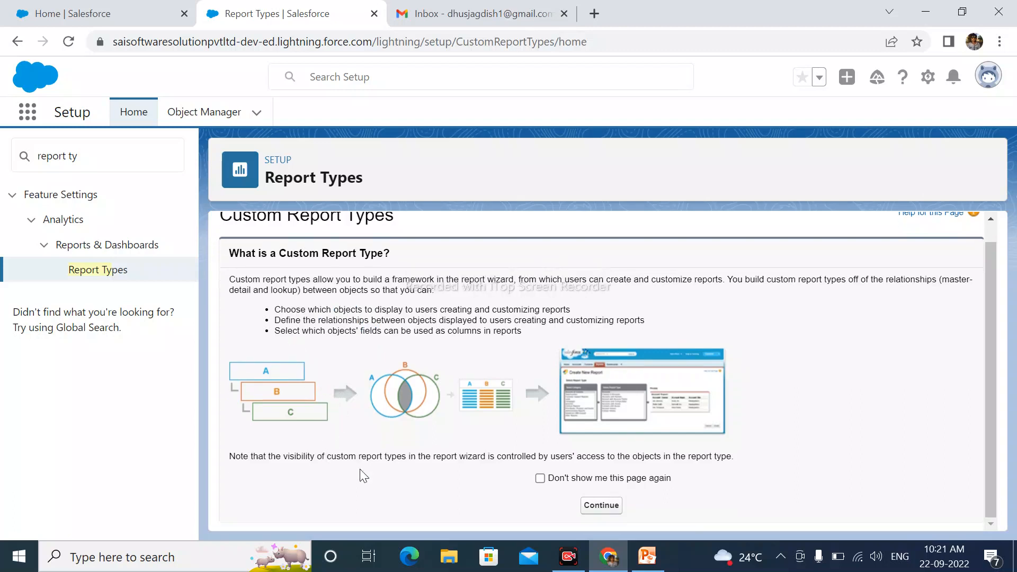
- Continue past the introduction and start a new custom report type with Accounts as the primary object
click(590, 507)
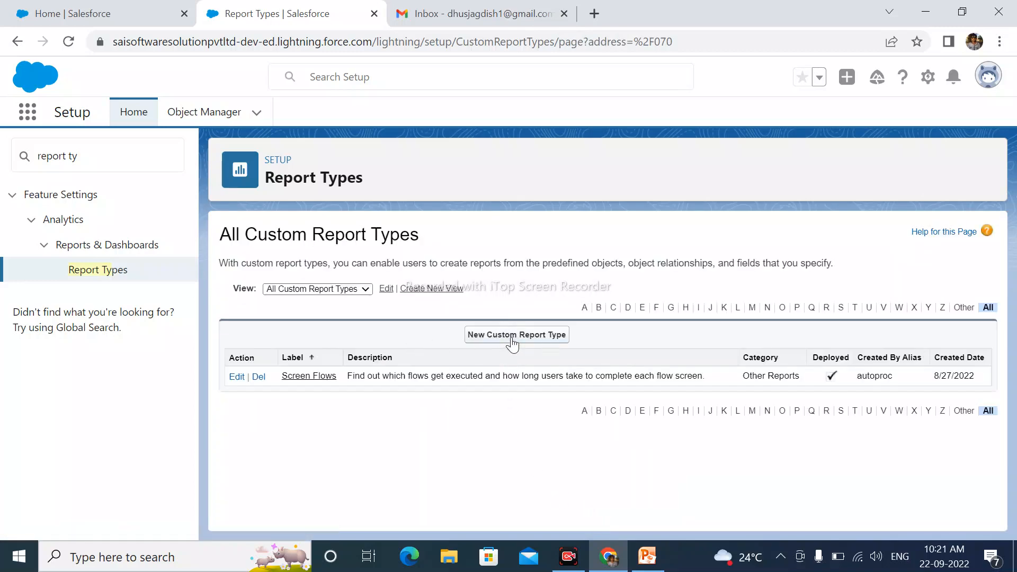
click(510, 344)
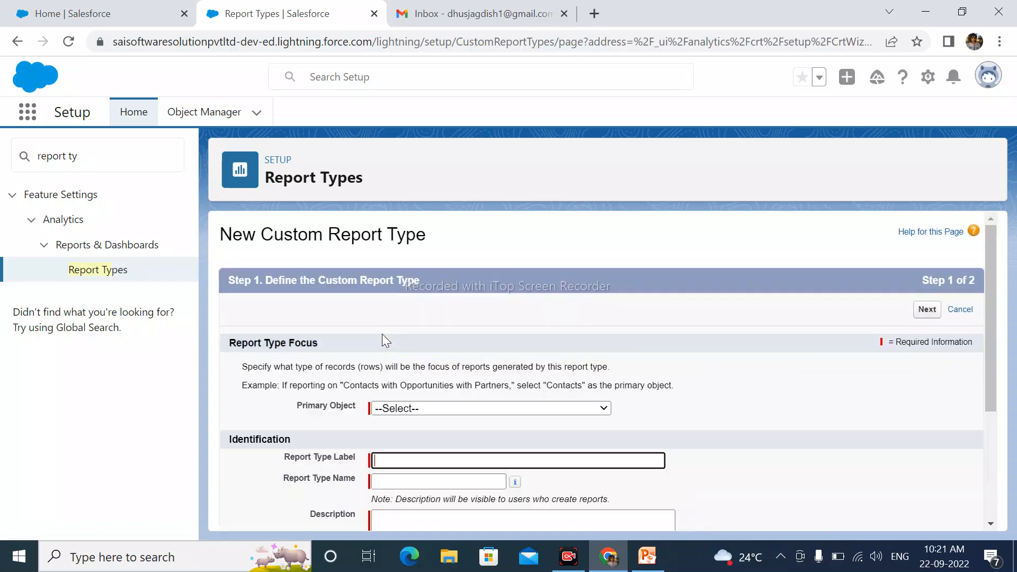
scroll(382, 336, down, 3)
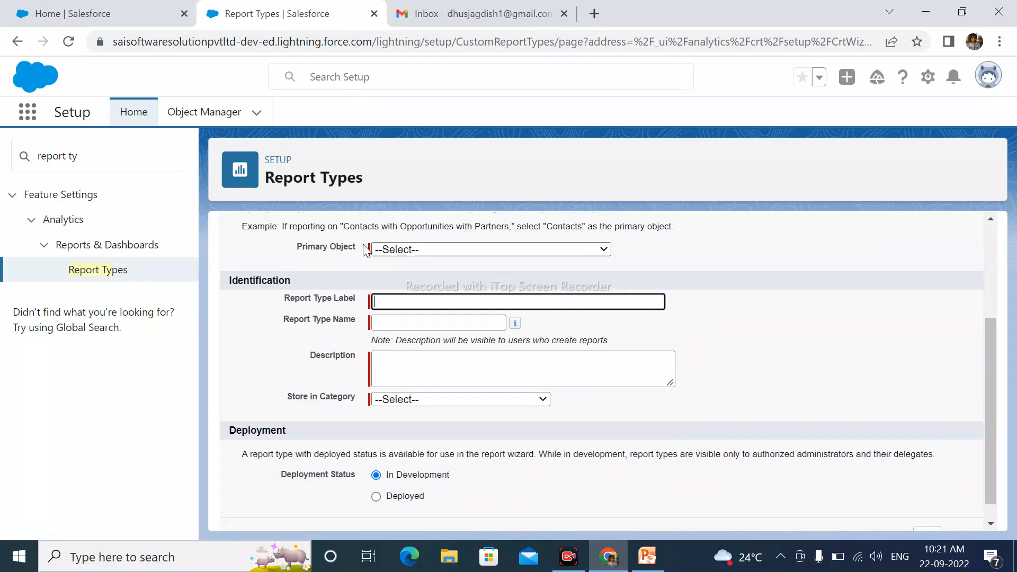
scroll(358, 245, up, 2)
click(388, 328)
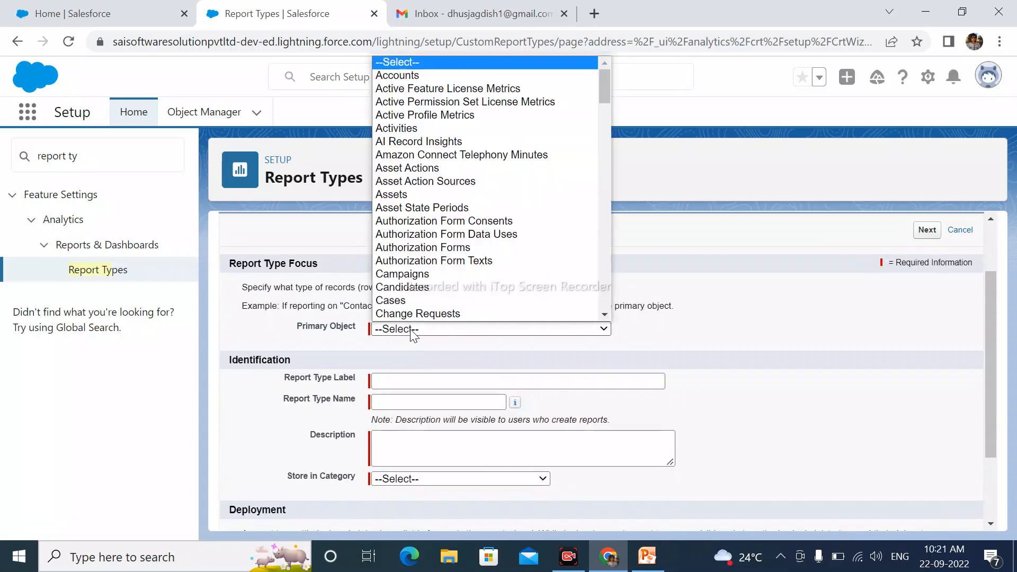
click(400, 79)
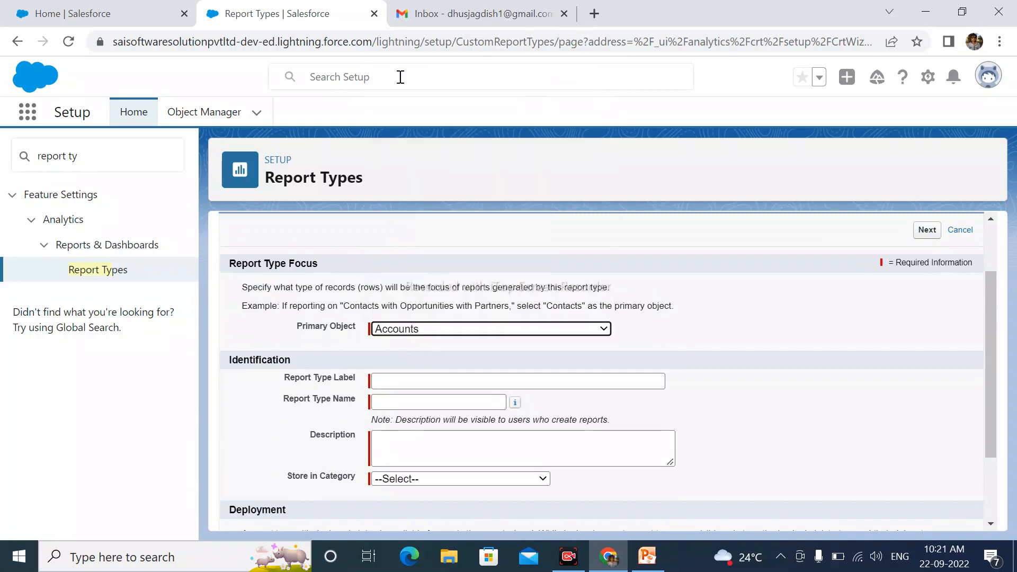
- Set the report type label to "Accounts with Opportunities" and let the report type name fill in from it
scroll(380, 305, down, 2)
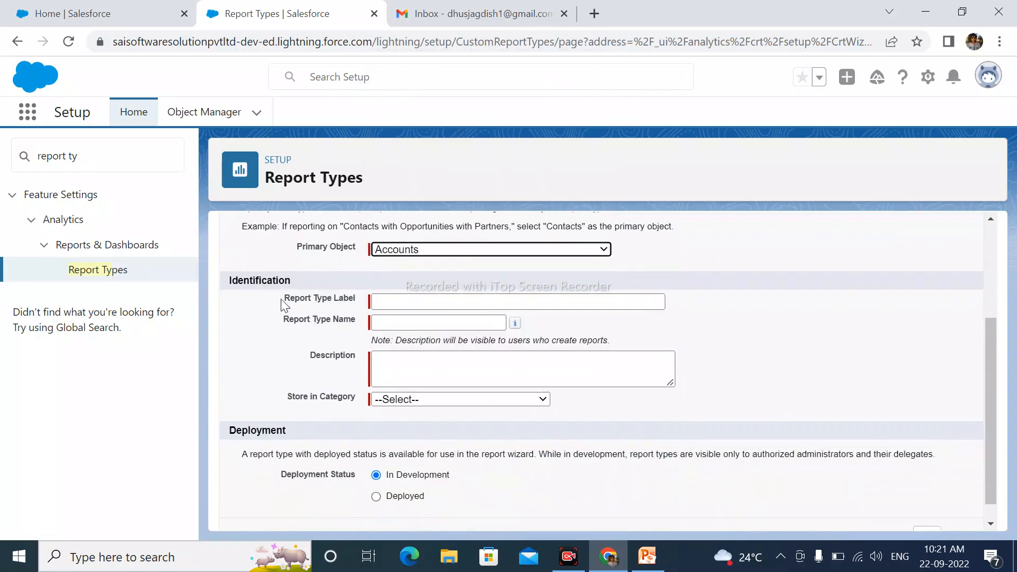
click(403, 301)
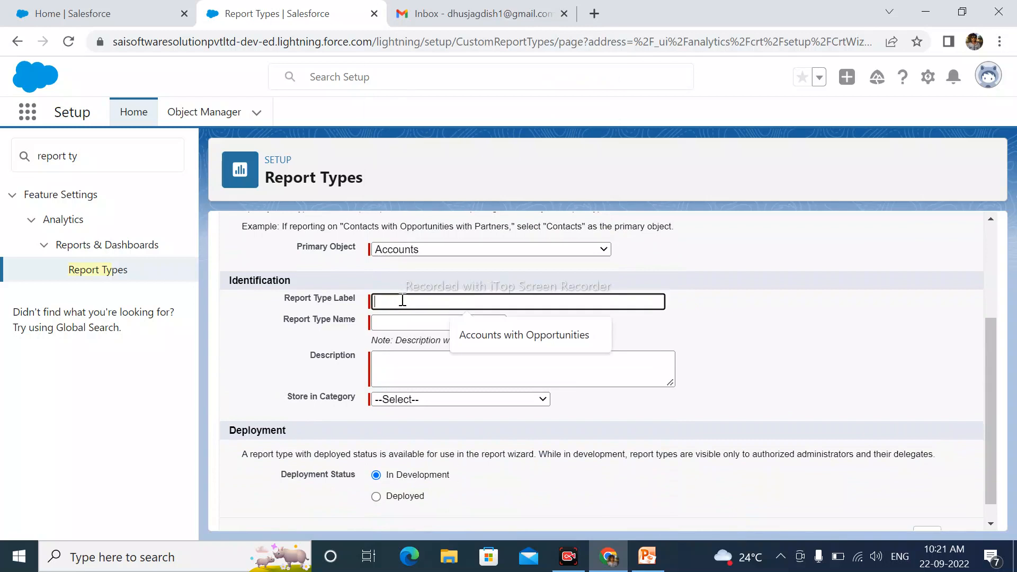
click(477, 335)
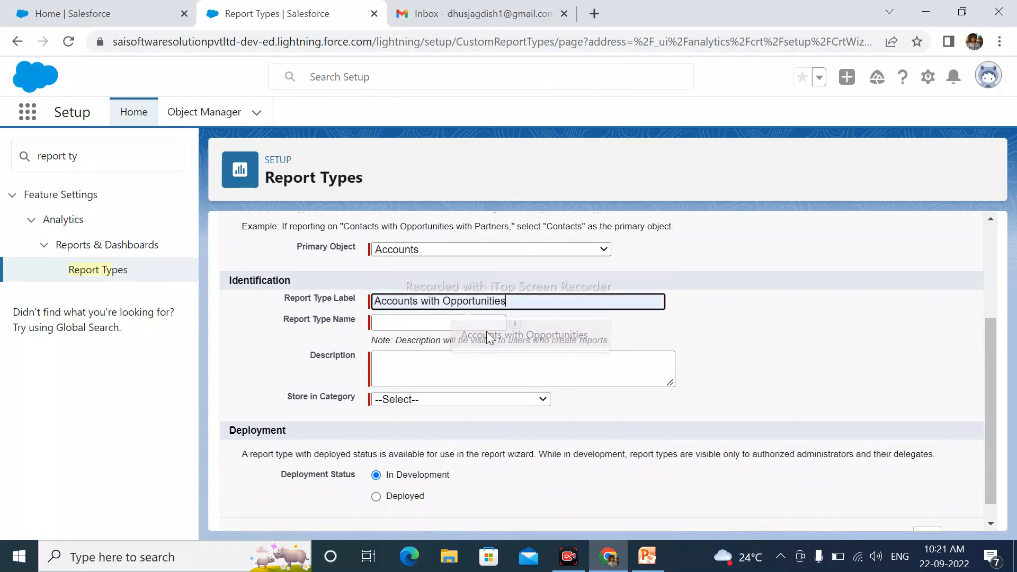
click(374, 325)
click(438, 369)
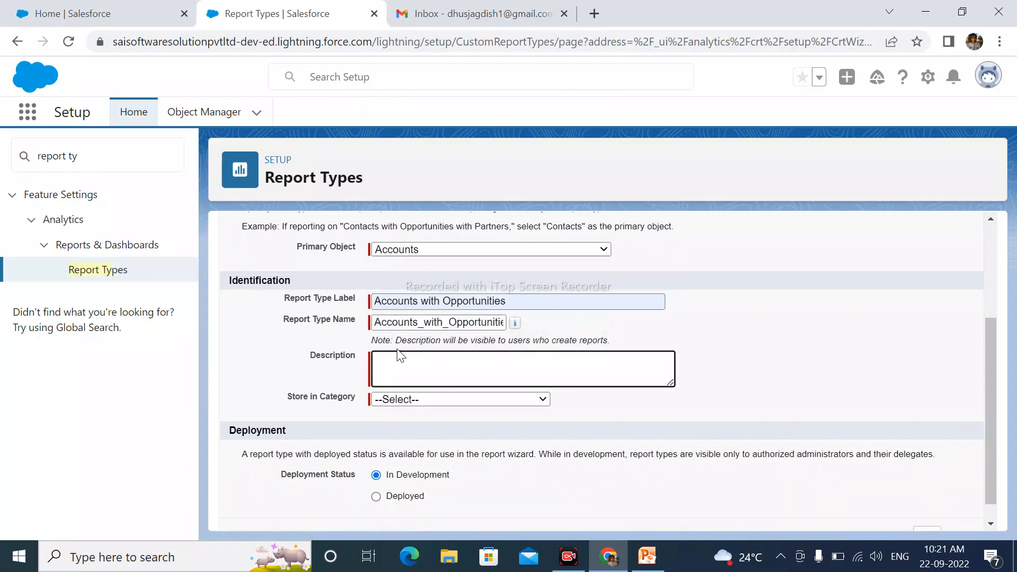
- Copy the label text "Accounts with Opportunities" into the report type's description
click(529, 301)
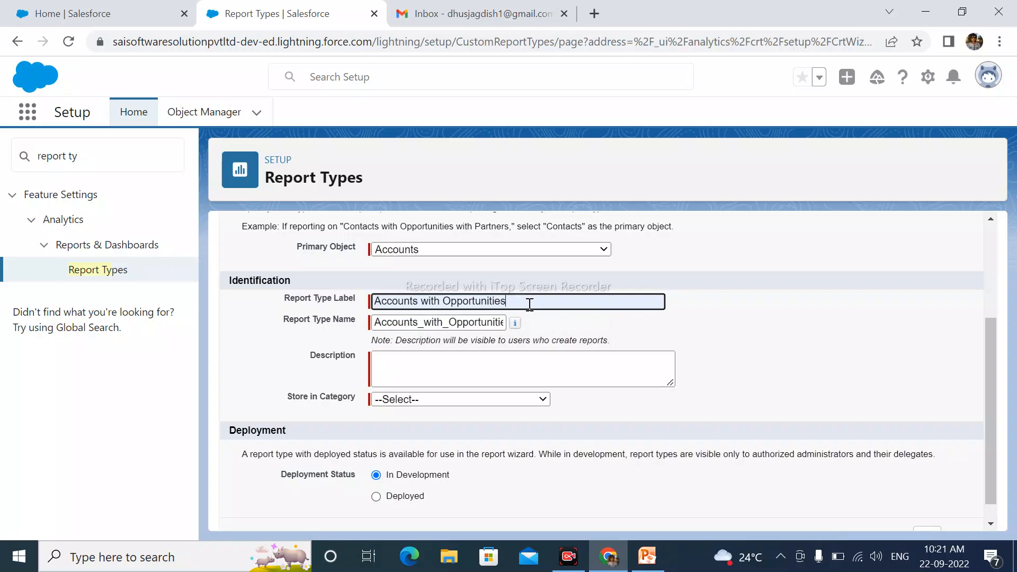
drag(530, 304, 370, 313)
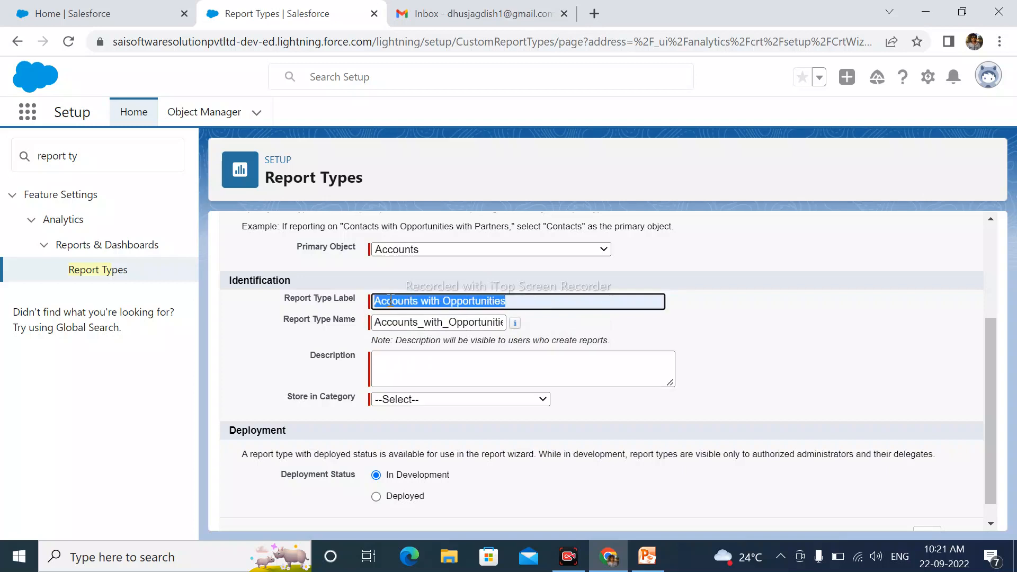
right_click(390, 301)
click(448, 109)
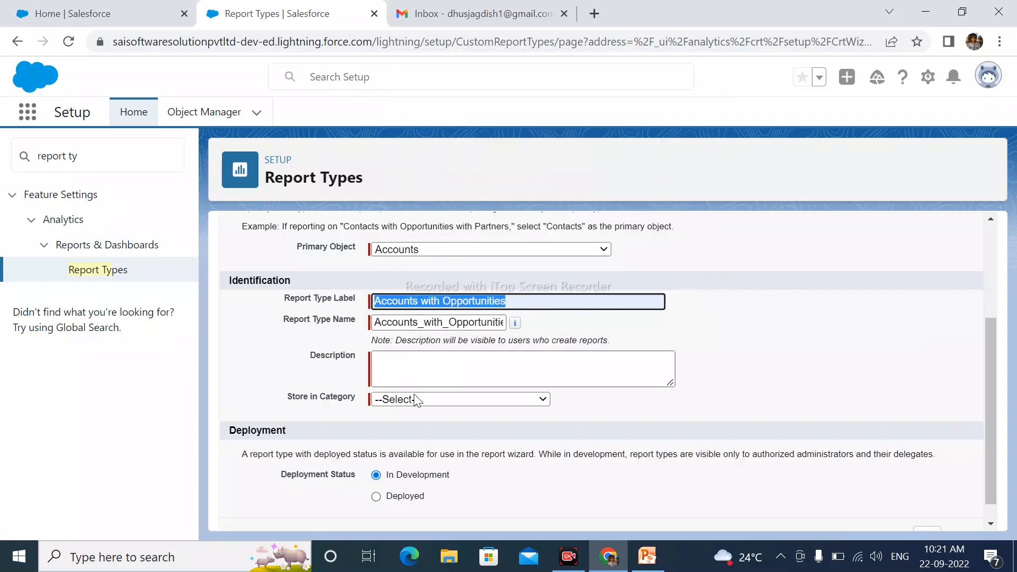
click(405, 359)
right_click(405, 357)
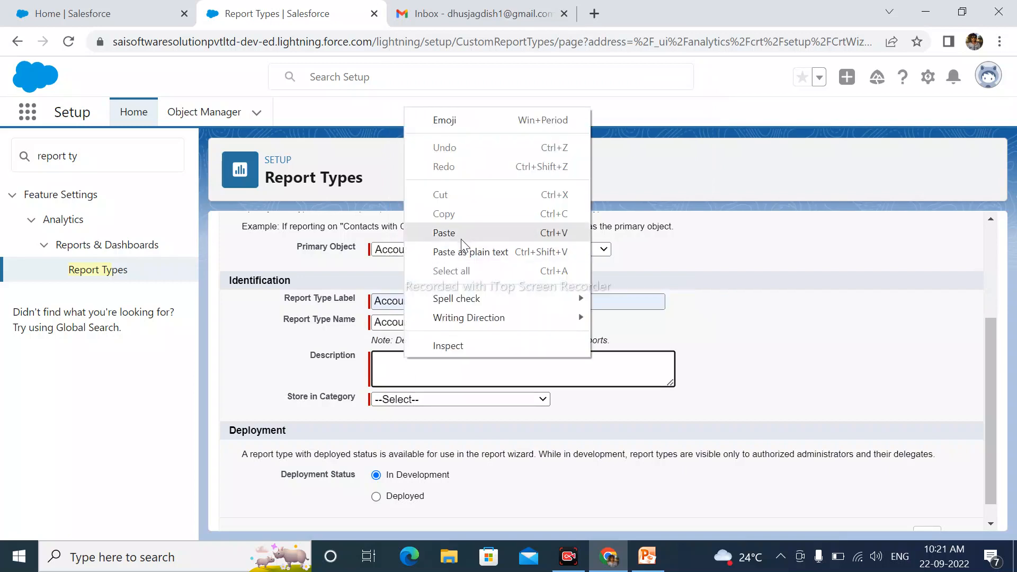
click(445, 233)
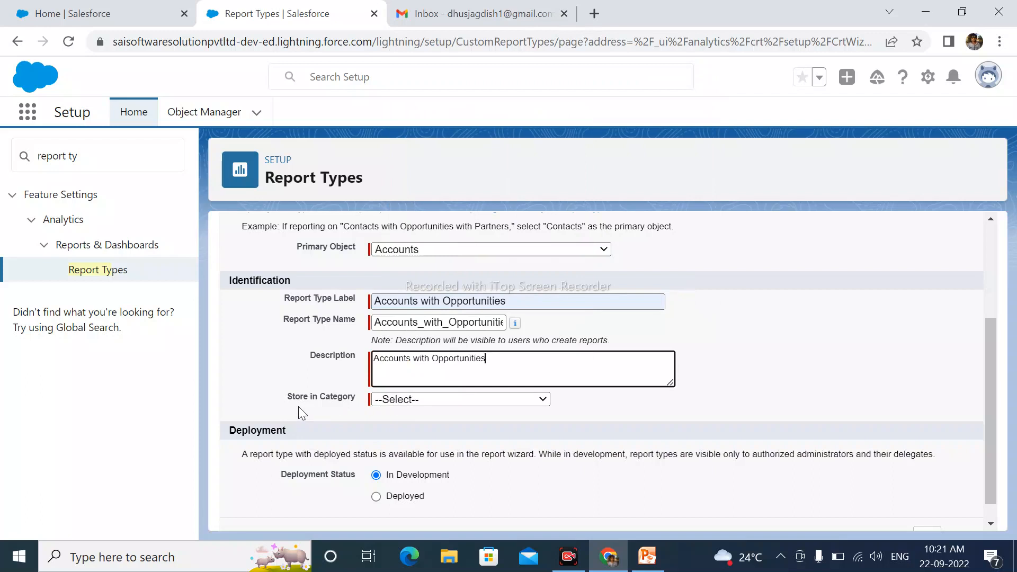
- Examine the available storage categories and compare them with the report type categories offered when creating a new report
click(392, 406)
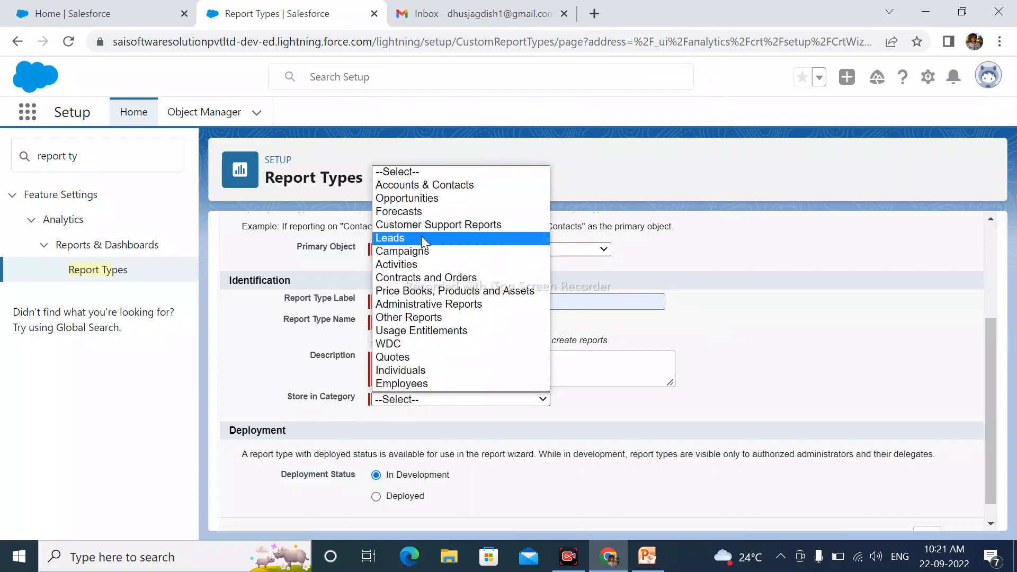
click(242, 334)
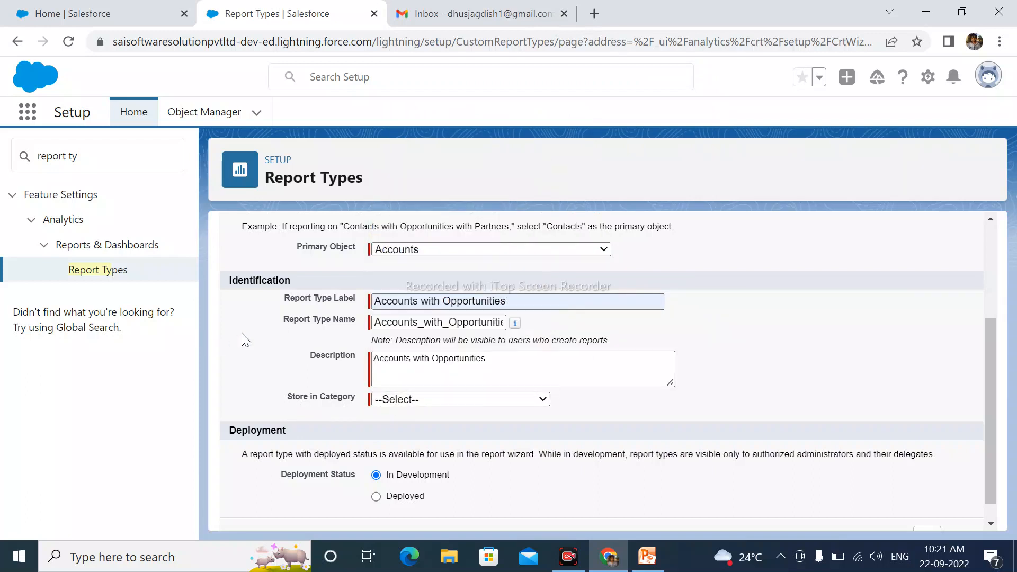
click(104, 20)
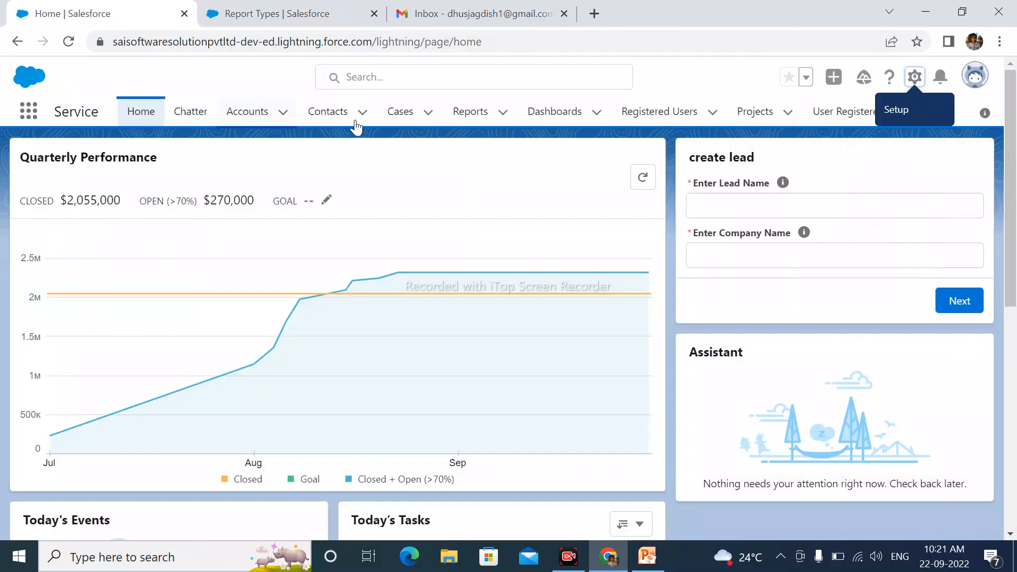
click(470, 112)
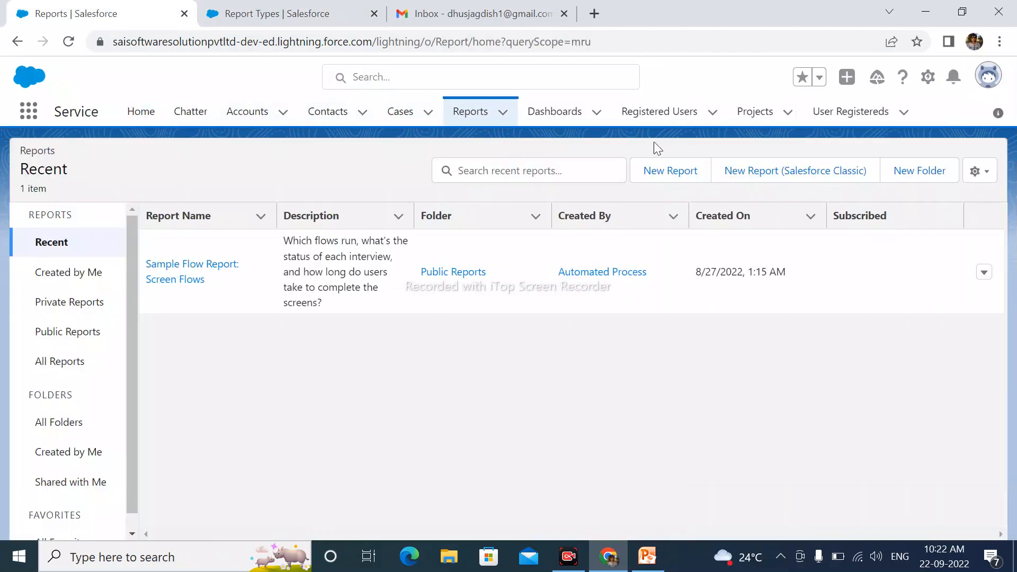
click(668, 171)
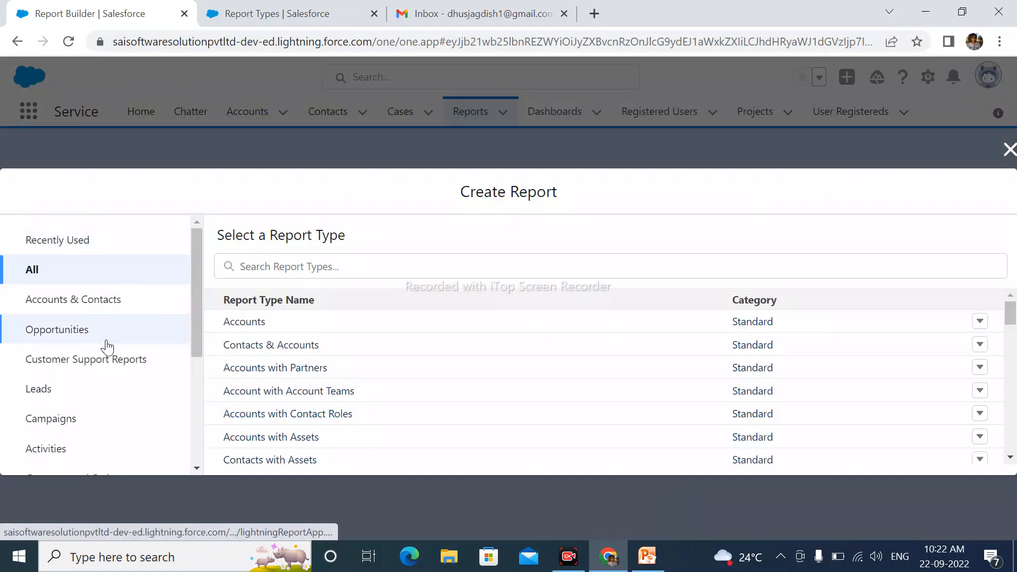
drag(201, 252, 190, 386)
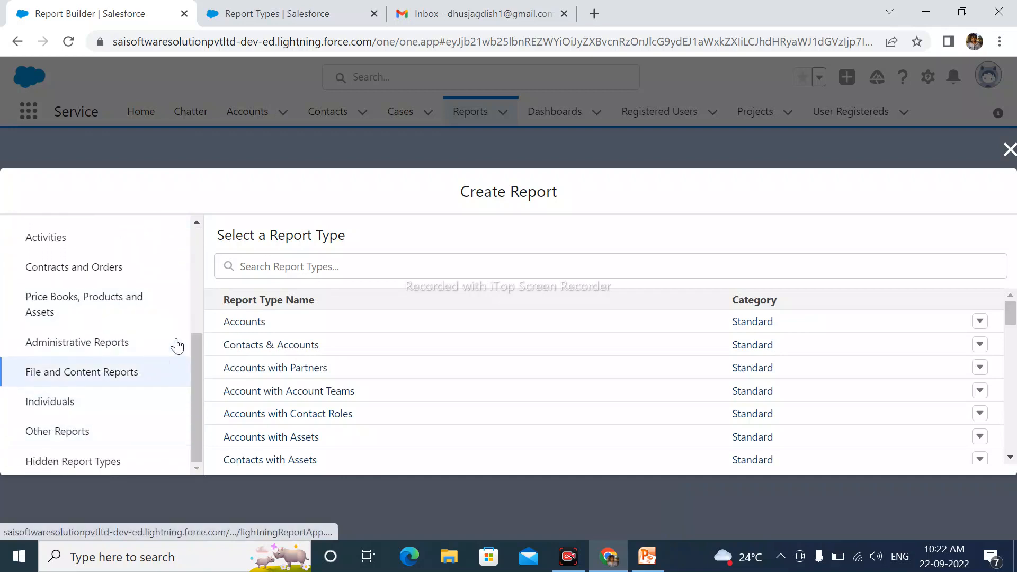
drag(200, 344, 199, 265)
drag(199, 331, 186, 423)
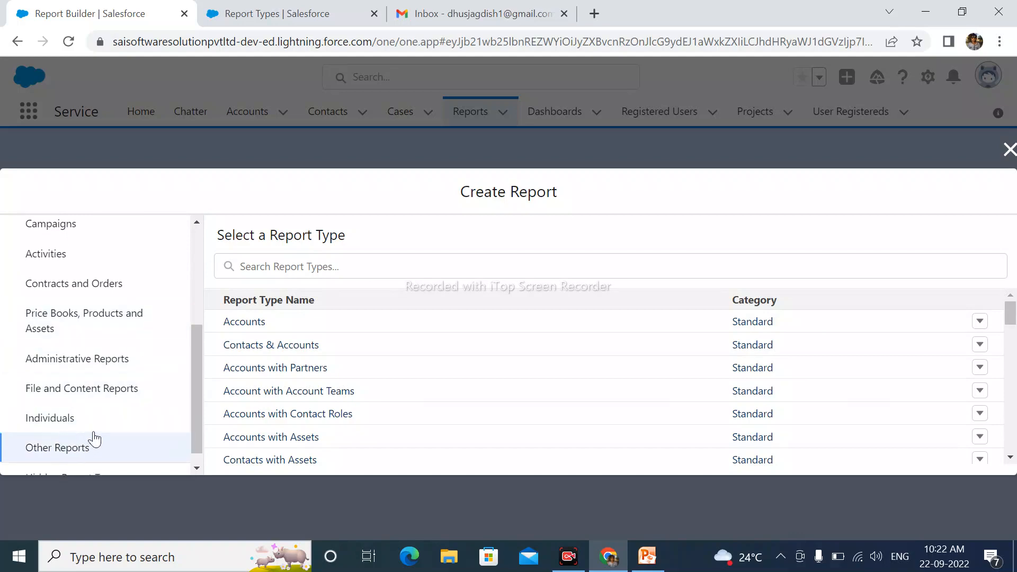
- Return to the custom report type definition and store it in the Other Reports category
click(258, 15)
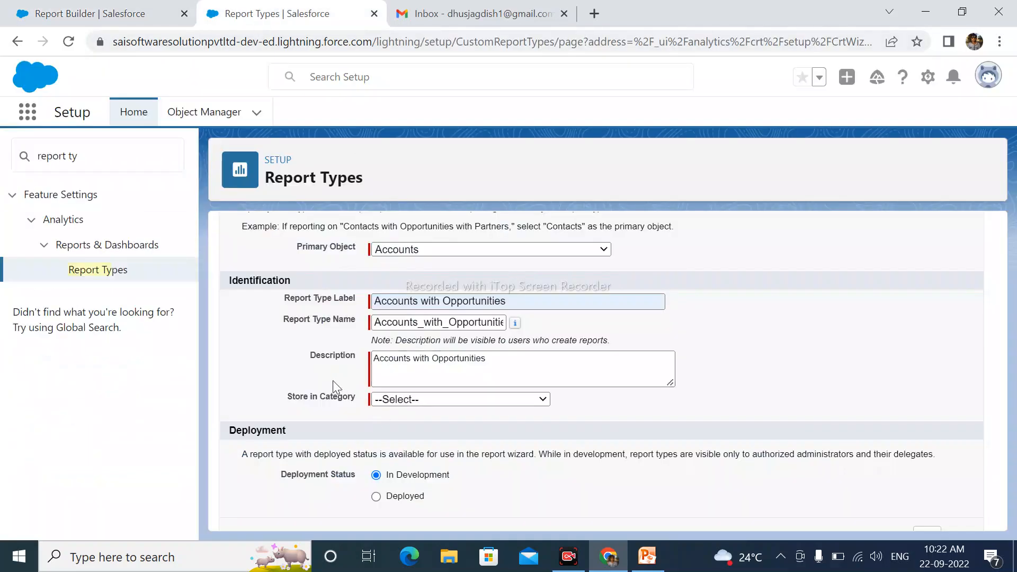
click(408, 402)
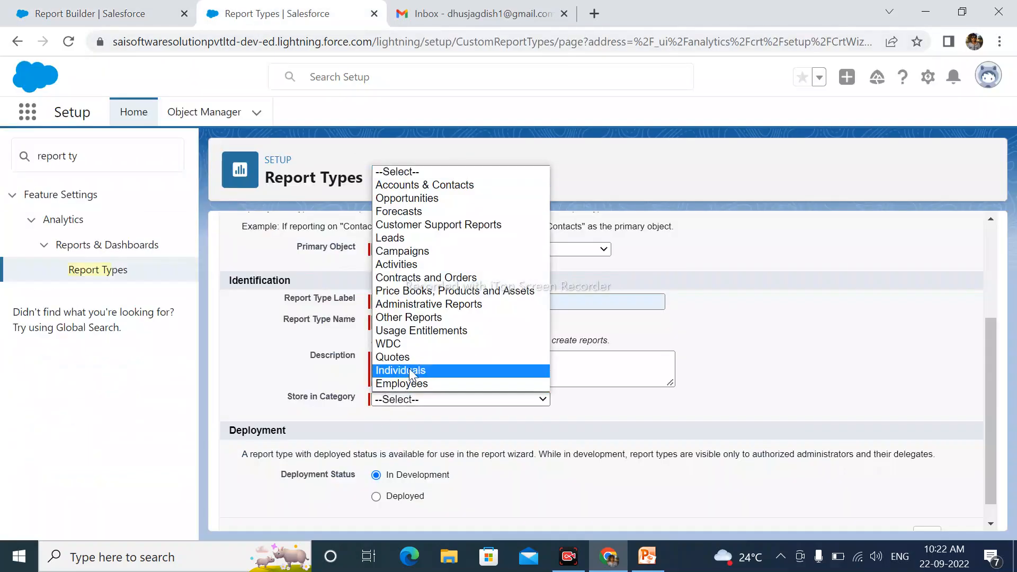
click(411, 317)
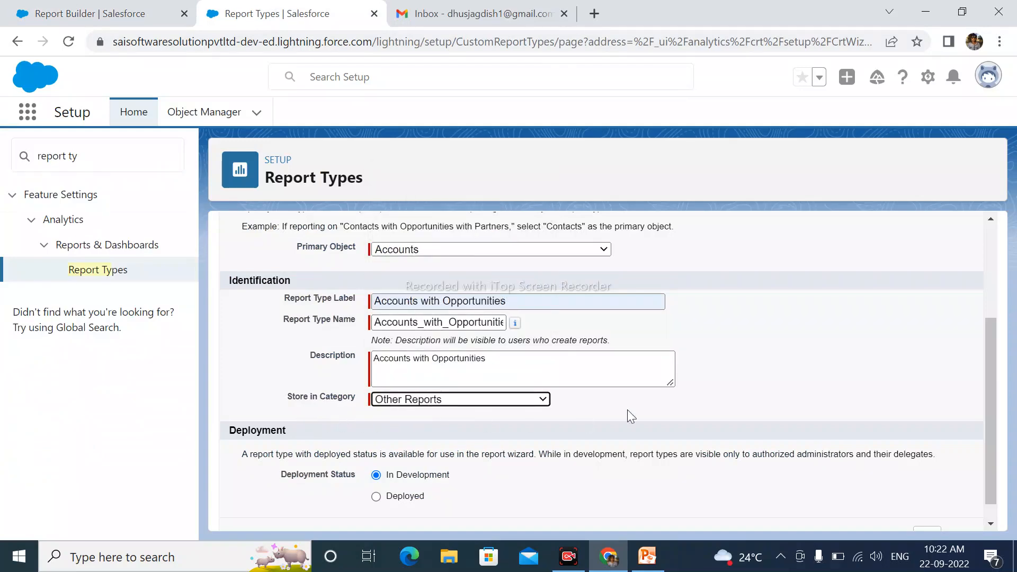
click(990, 288)
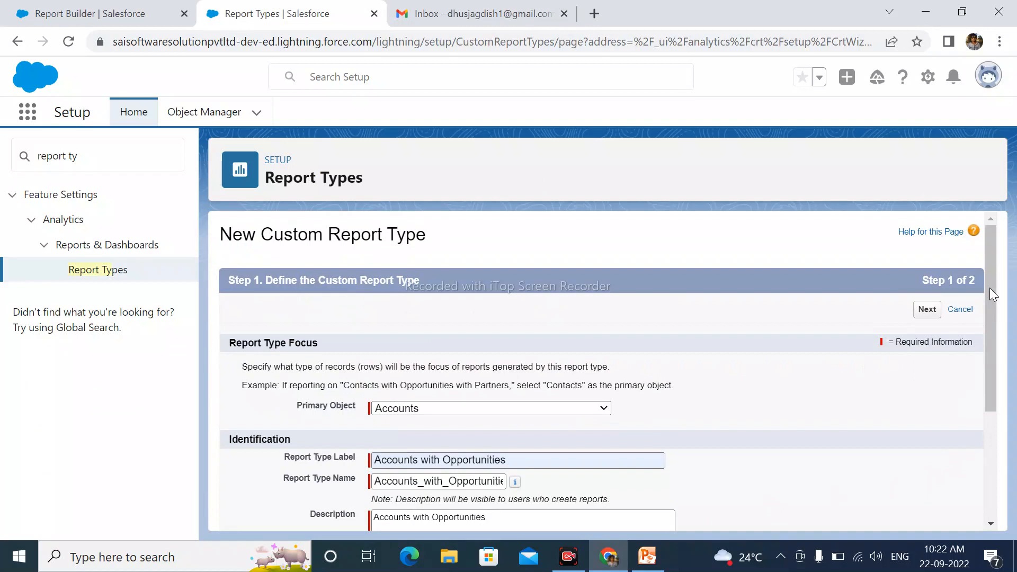
- Relate Opportunities to Accounts in the records set, with "A" records that may or may not have related "B" records
click(927, 310)
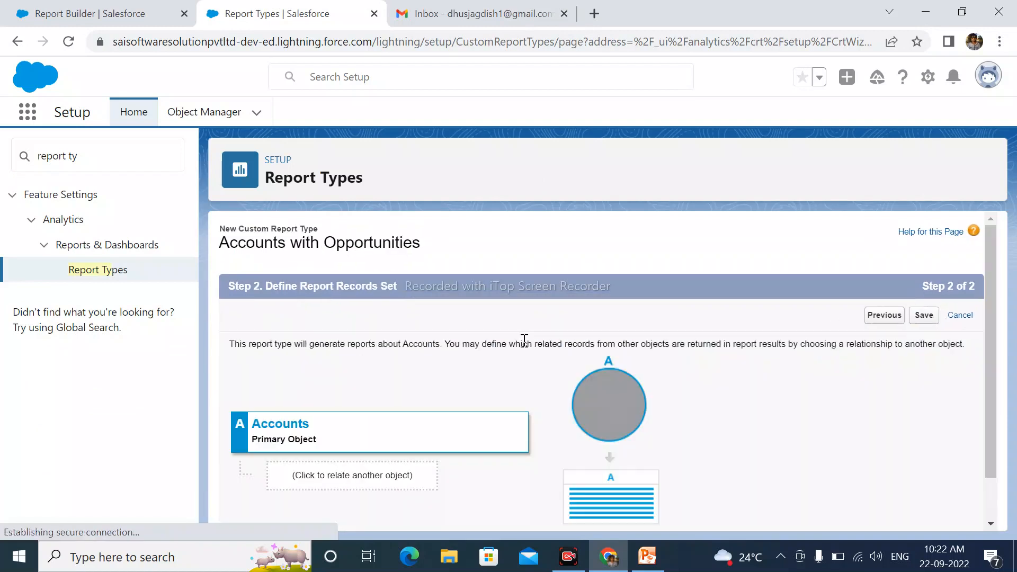
scroll(525, 344, down, 1)
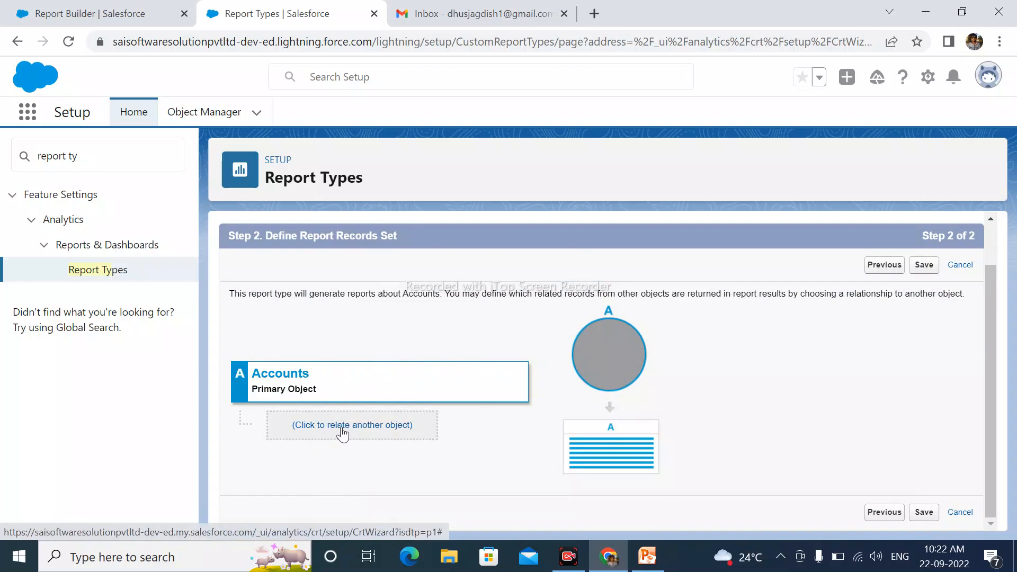
click(398, 431)
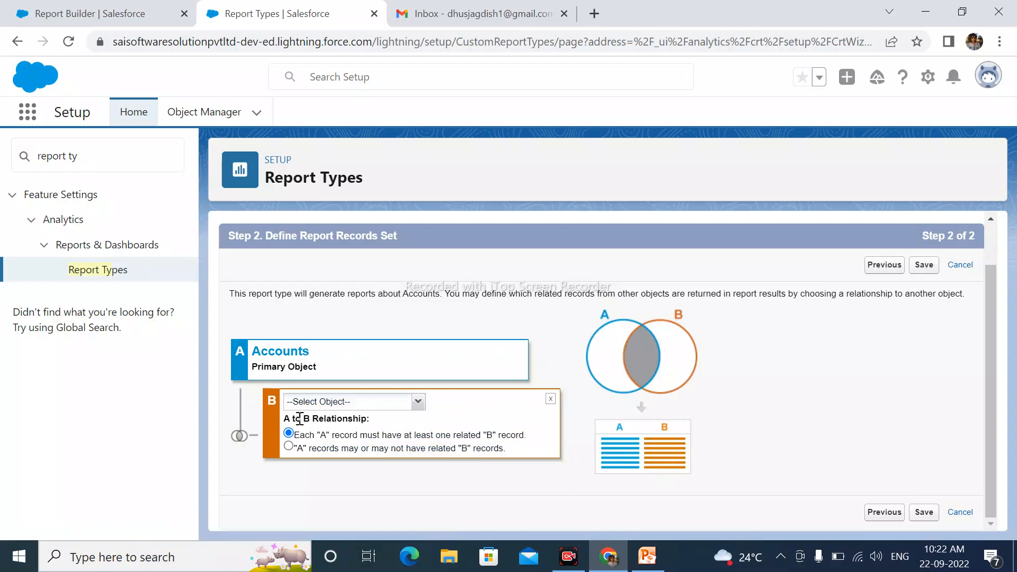
click(413, 402)
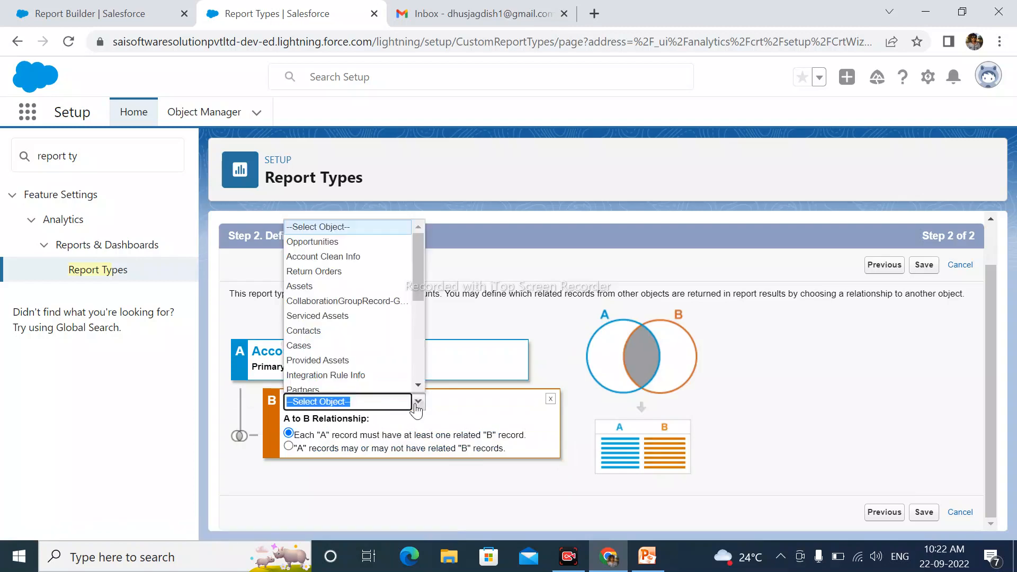
click(321, 244)
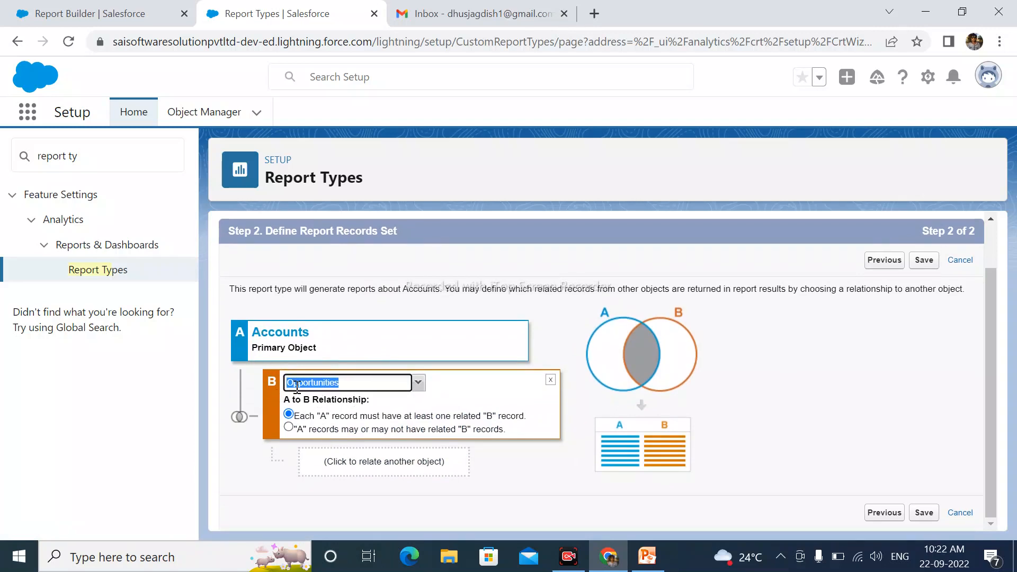
click(266, 456)
drag(287, 401, 342, 401)
click(307, 422)
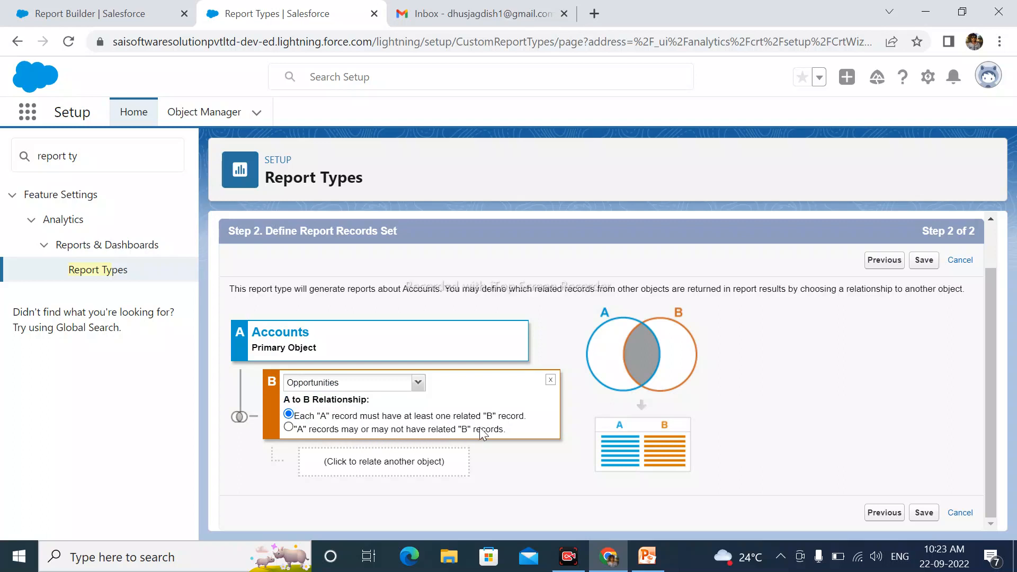
click(289, 428)
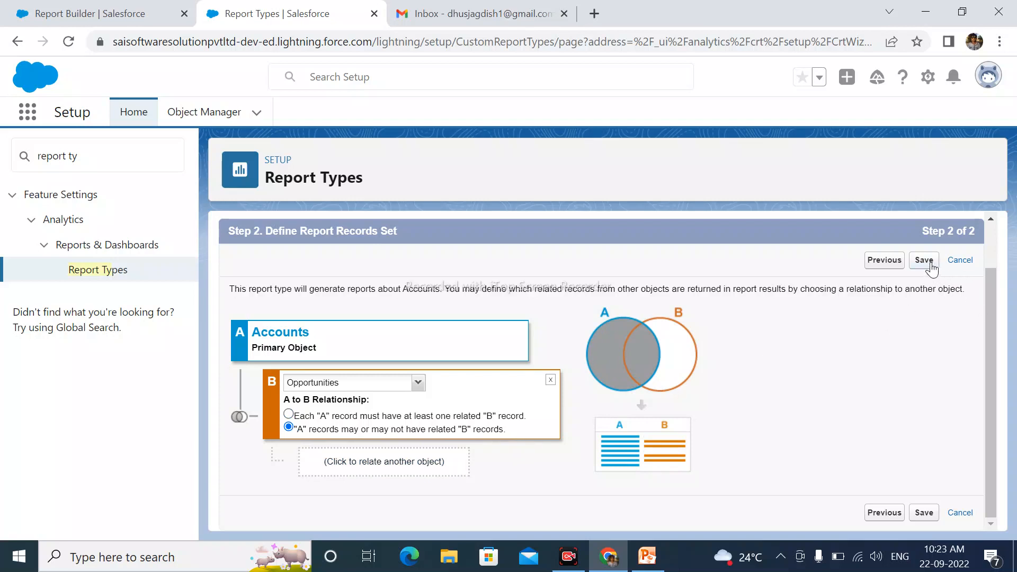
click(376, 466)
click(365, 457)
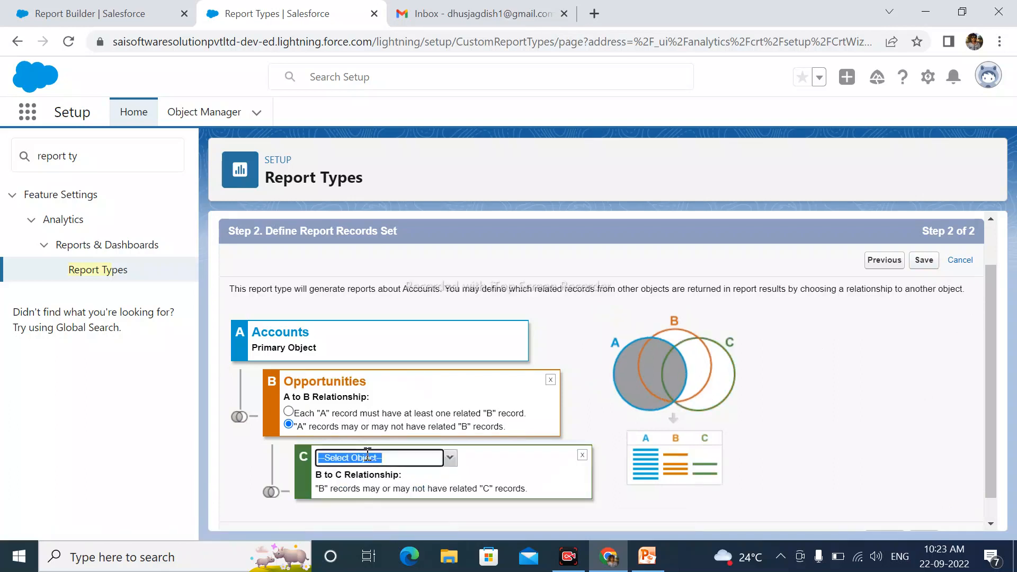
click(450, 458)
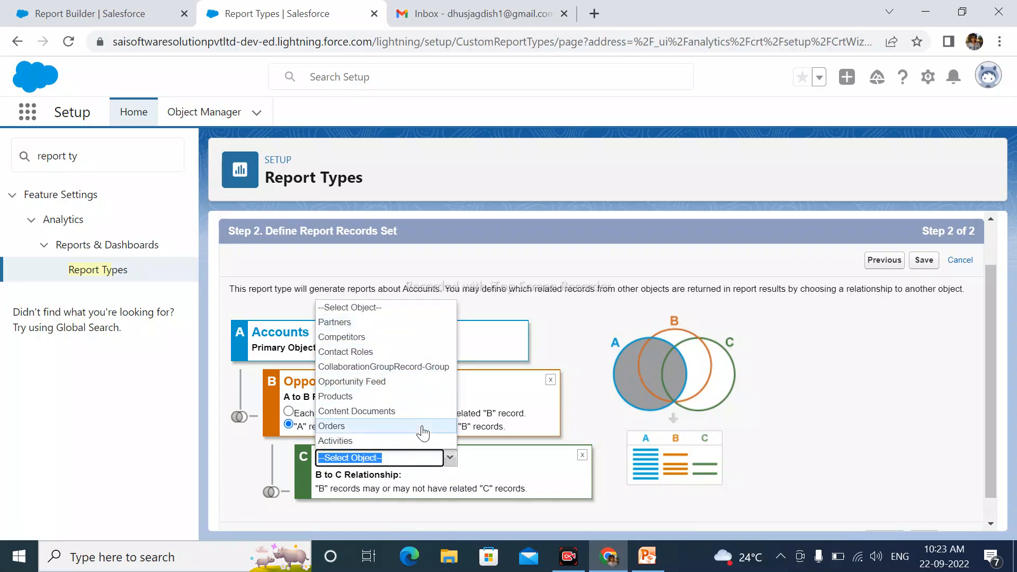
click(517, 450)
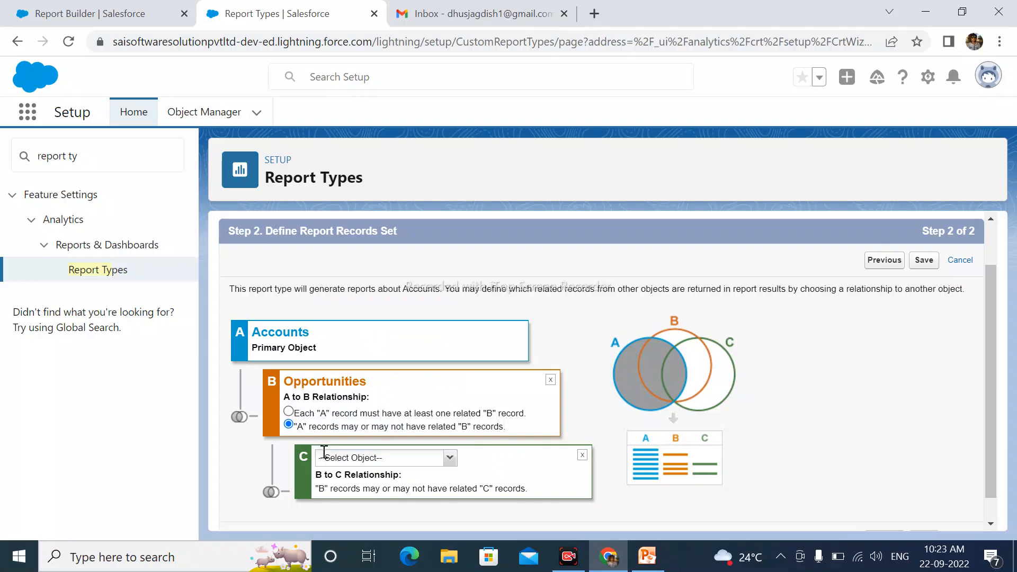
drag(366, 490, 539, 492)
click(532, 475)
click(581, 457)
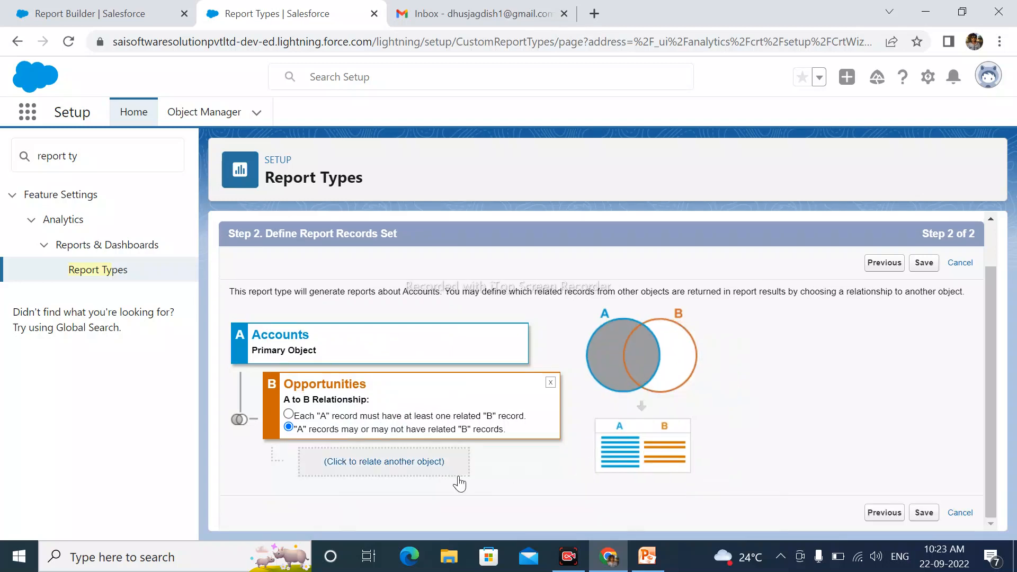
- Save the custom report type and review its object relationships and the number of selected fields for Accounts and Opportunities
click(925, 263)
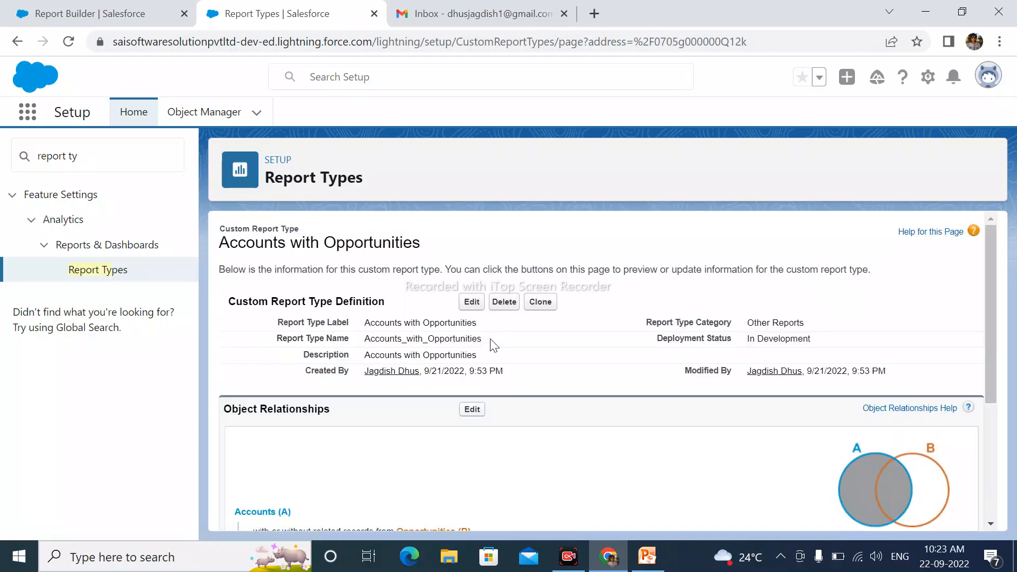
scroll(491, 340, down, 3)
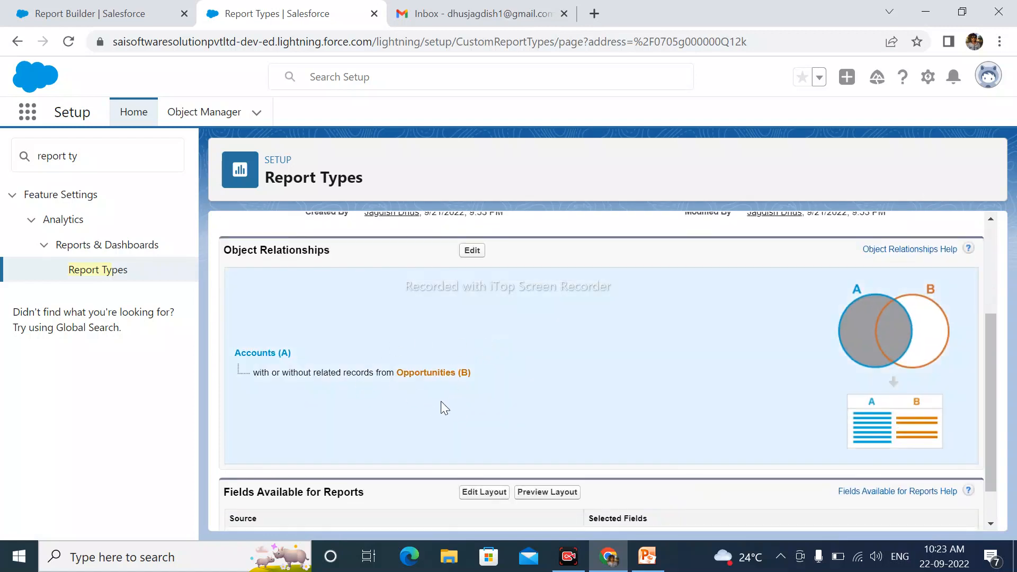
scroll(441, 402, down, 1)
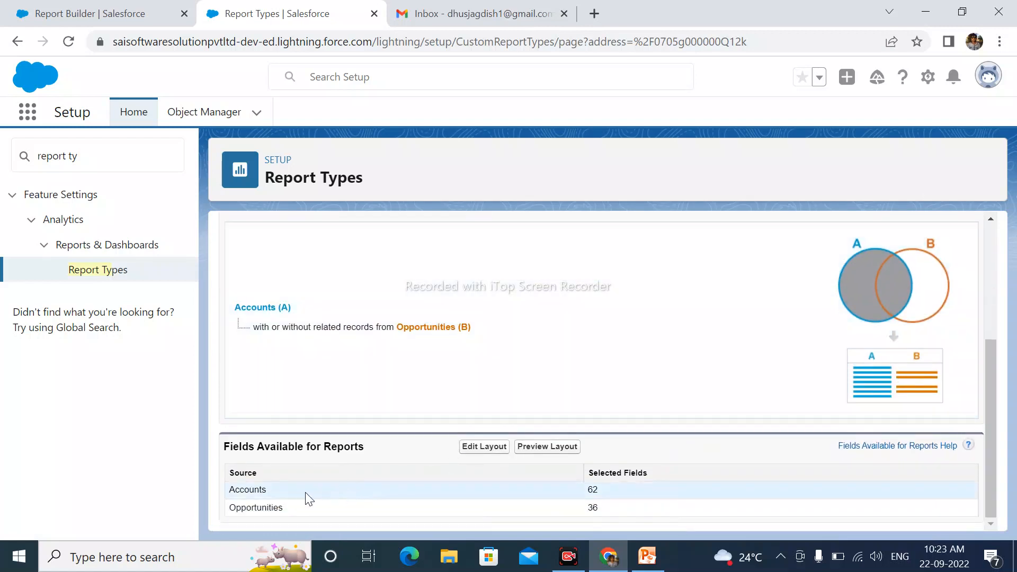
drag(249, 492, 274, 500)
drag(574, 492, 608, 491)
drag(274, 508, 252, 508)
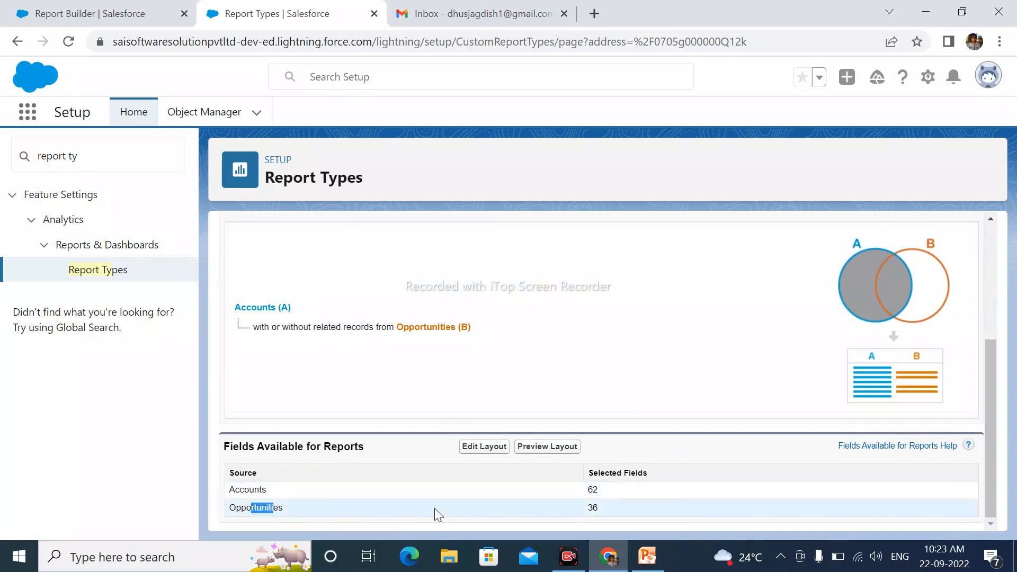
drag(580, 506, 604, 510)
- Open the report type's field layout for editing and look through the Accounts and Opportunities sections and the total field count
click(476, 448)
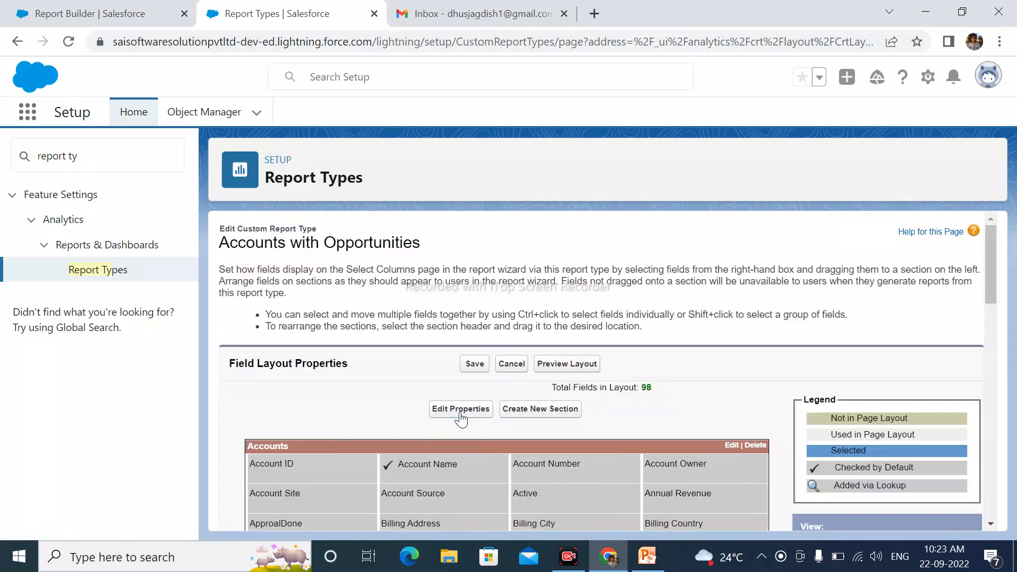
drag(987, 267, 996, 301)
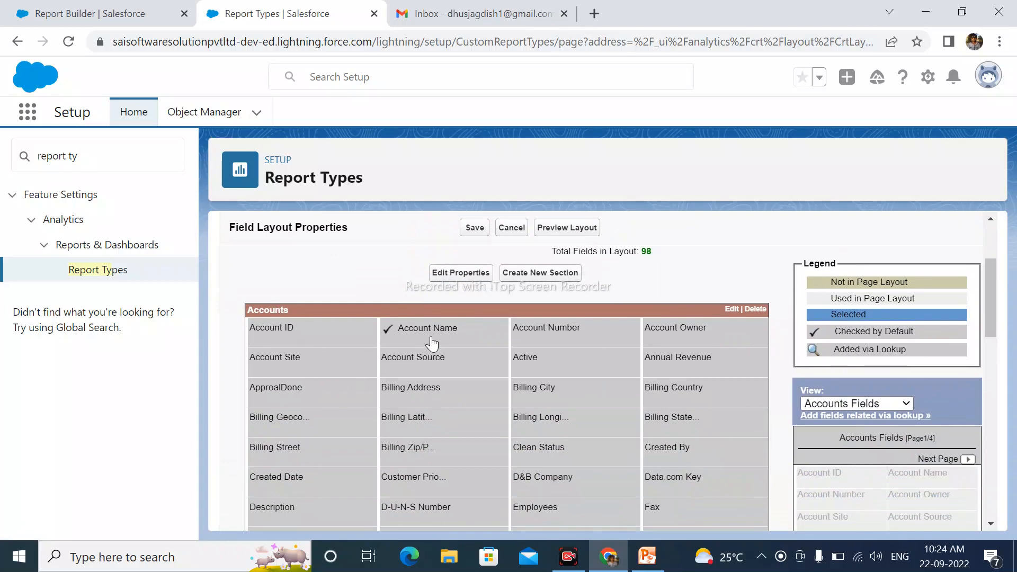
scroll(466, 351, down, 6)
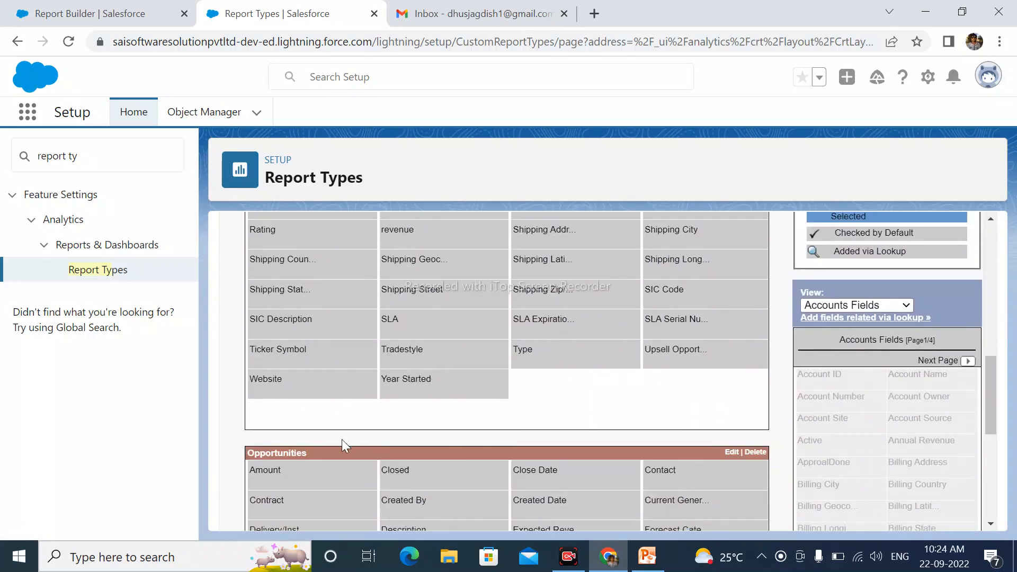
scroll(324, 425, down, 2)
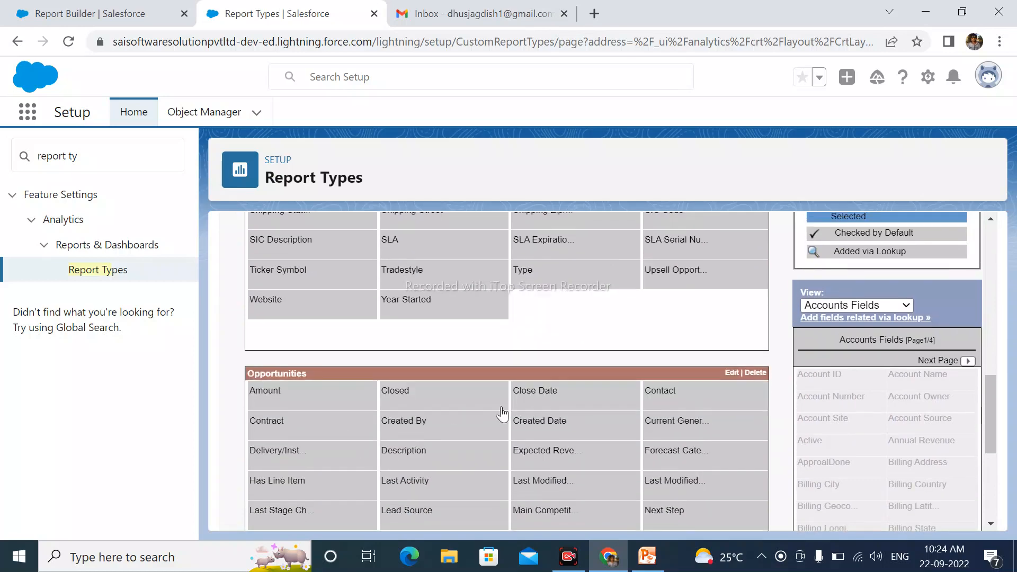
scroll(504, 413, down, 5)
scroll(521, 415, up, 10)
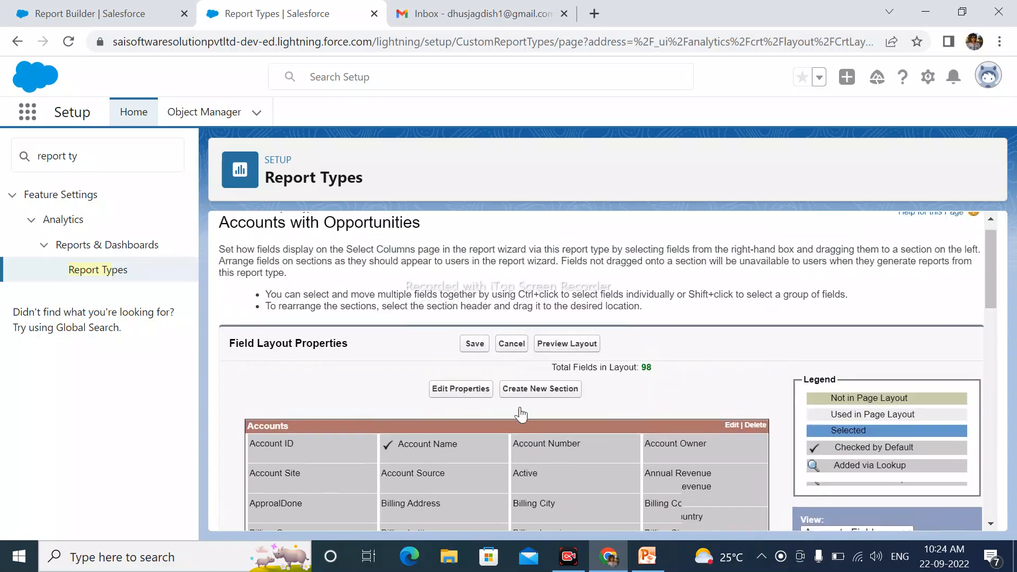
drag(652, 385, 640, 385)
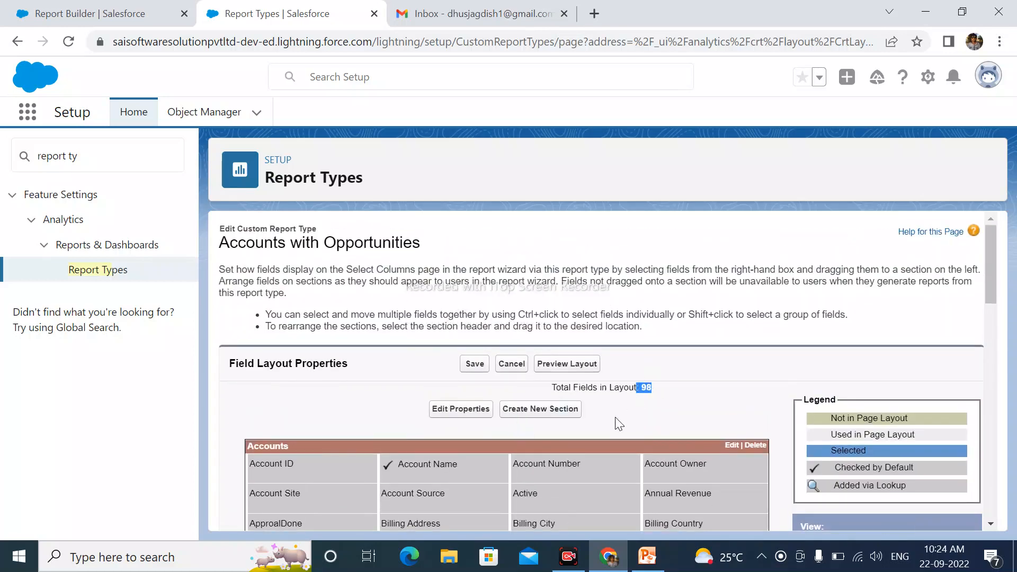
scroll(410, 466, down, 1)
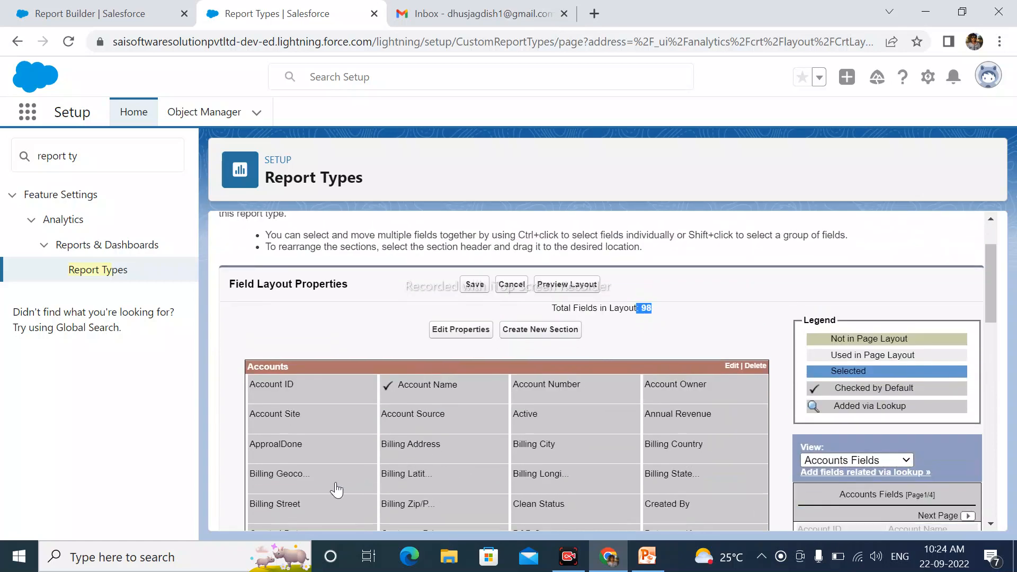
- Inspect the Account ID field's display name and default-checked setting in its properties, leaving without changes
click(302, 390)
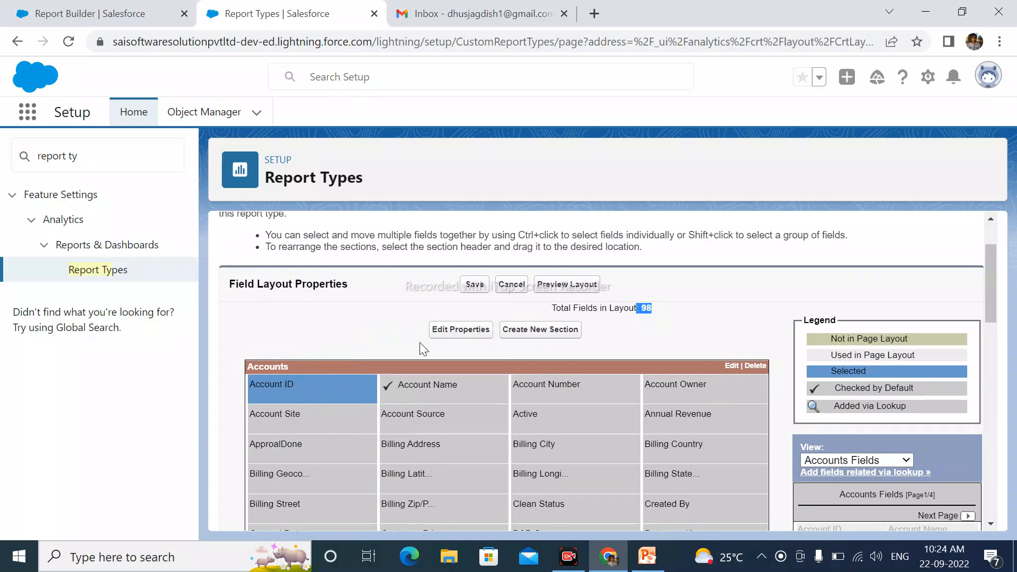
click(448, 330)
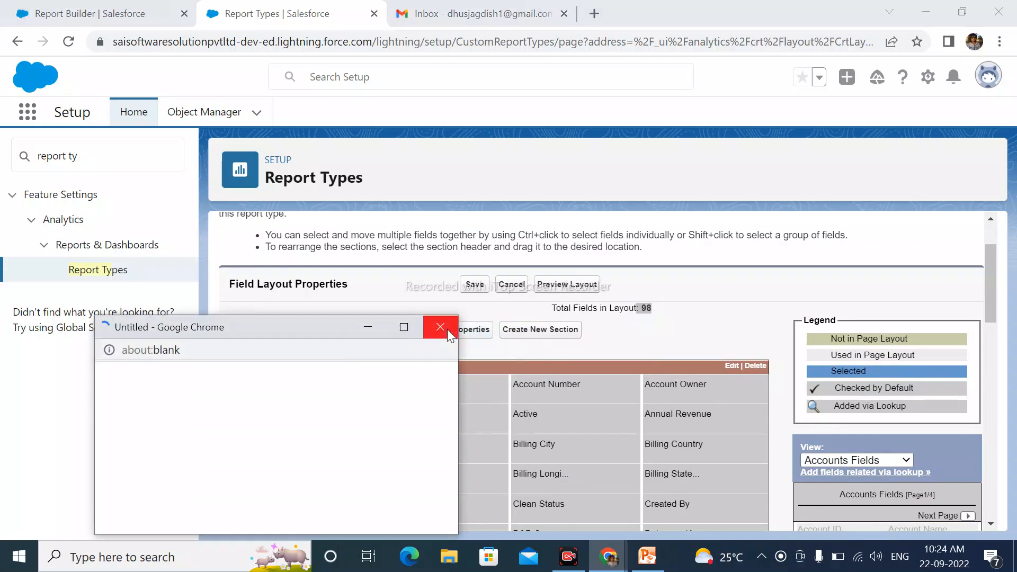
drag(311, 336, 412, 143)
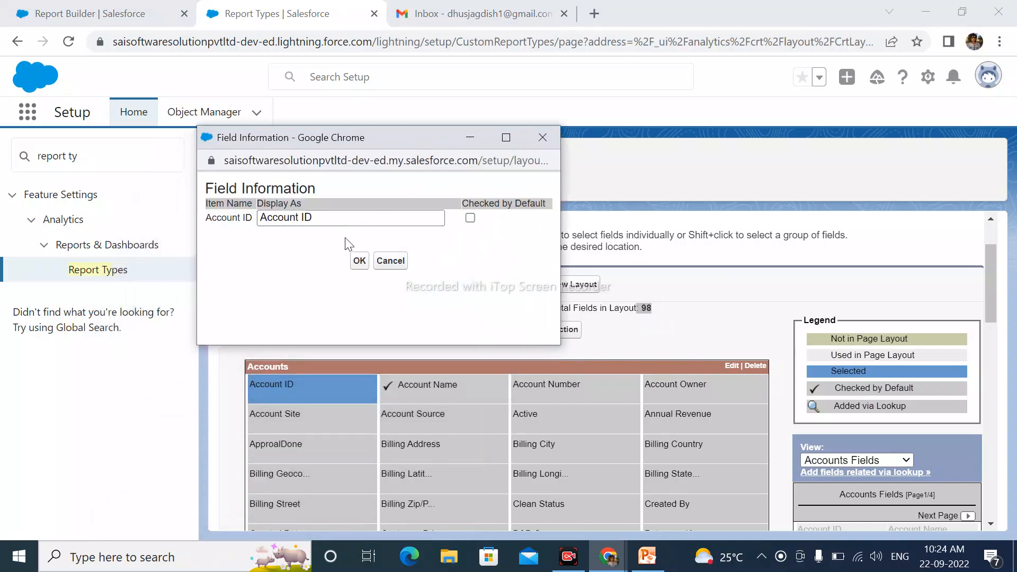
click(323, 216)
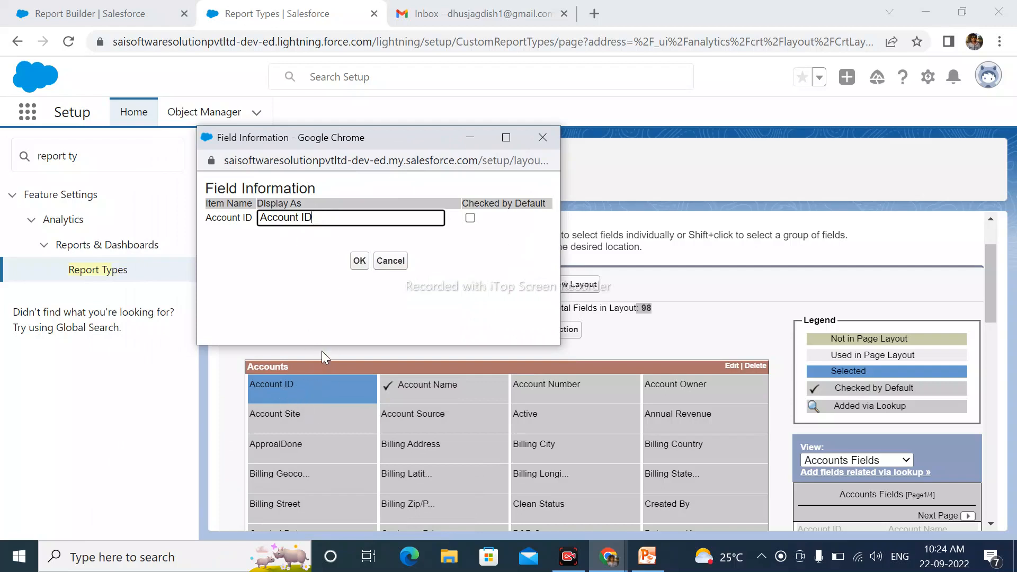
click(543, 137)
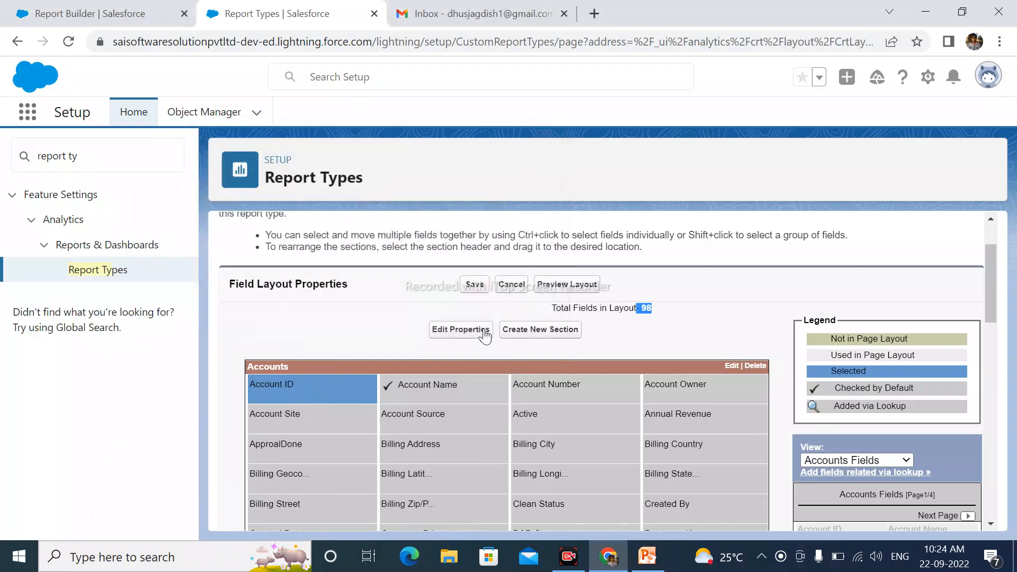
- Move the Account Source field within the Accounts section to the fourth row, directly before the Billing Latitude field
scroll(460, 350, down, 1)
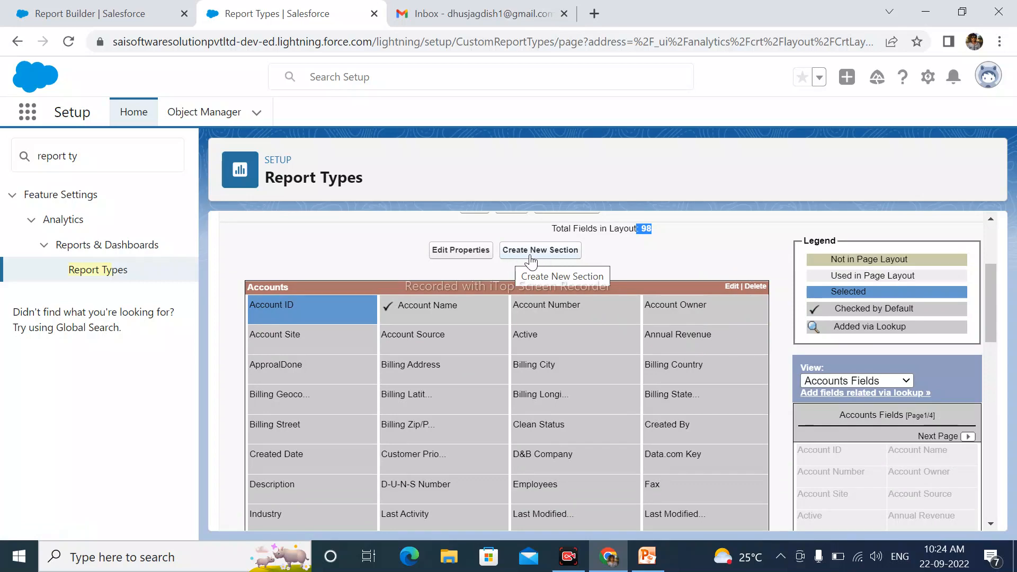
click(663, 274)
scroll(662, 296, down, 1)
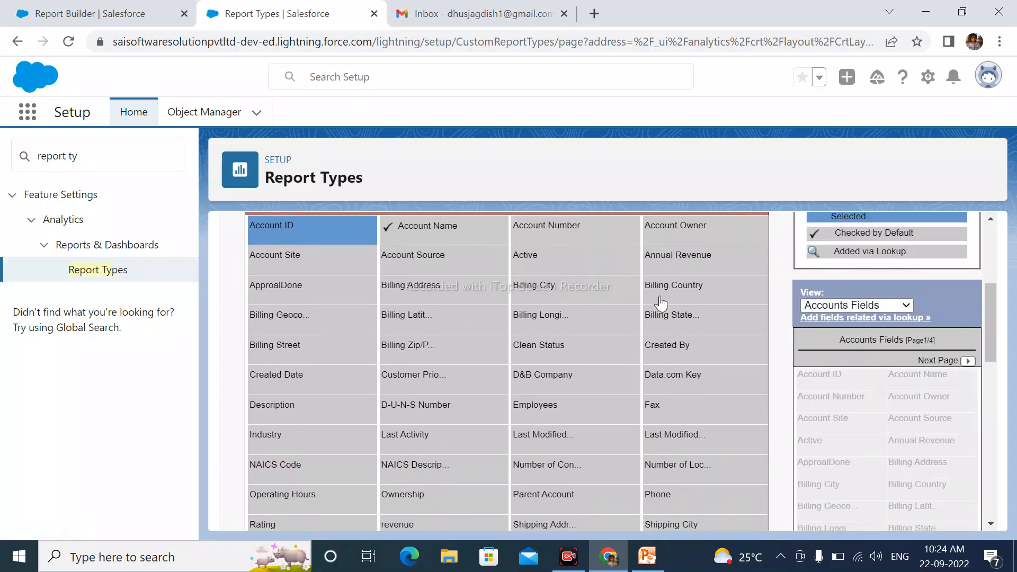
scroll(661, 305, up, 1)
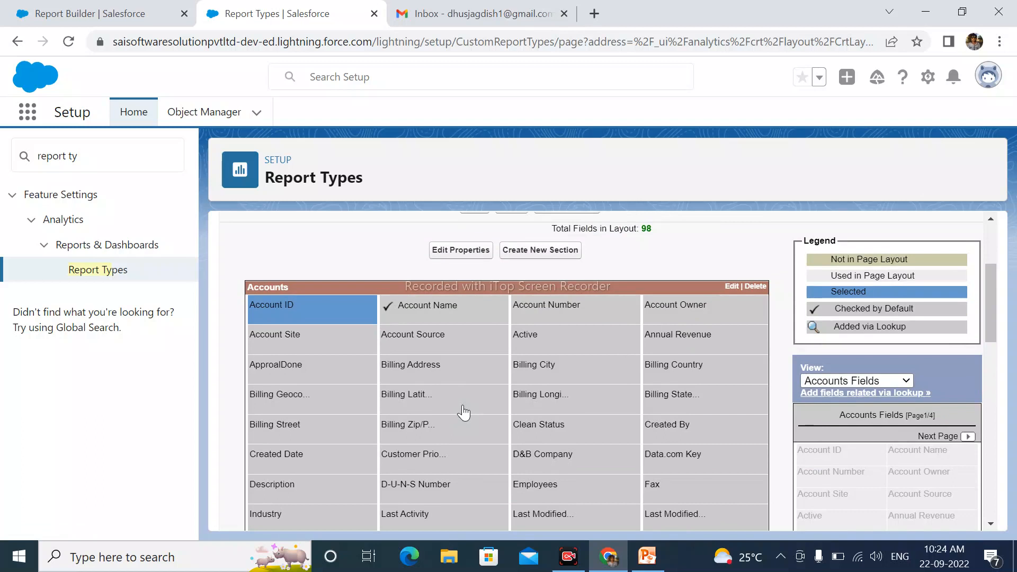
click(424, 337)
mouse_move(428, 340)
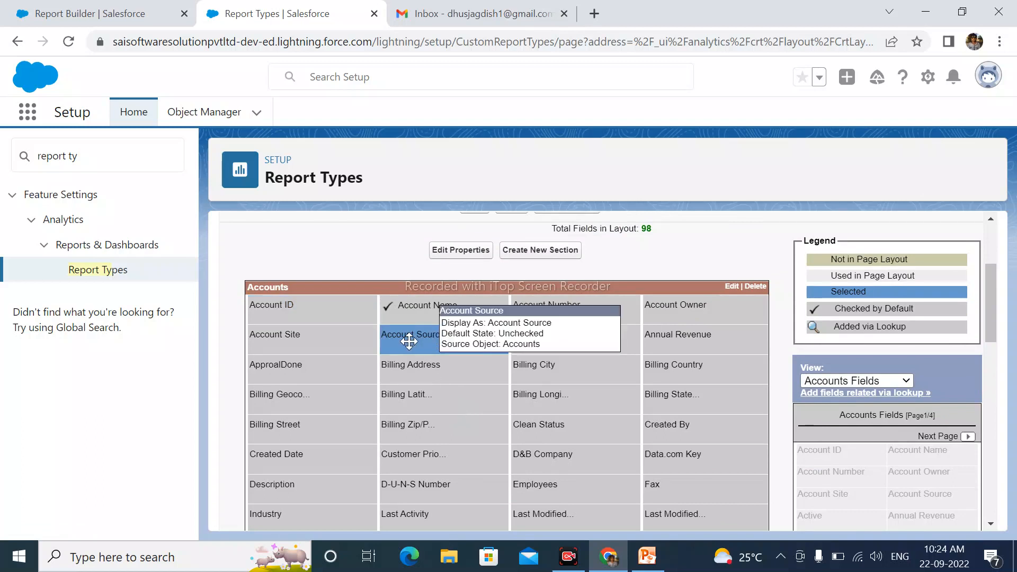
drag(408, 341, 636, 426)
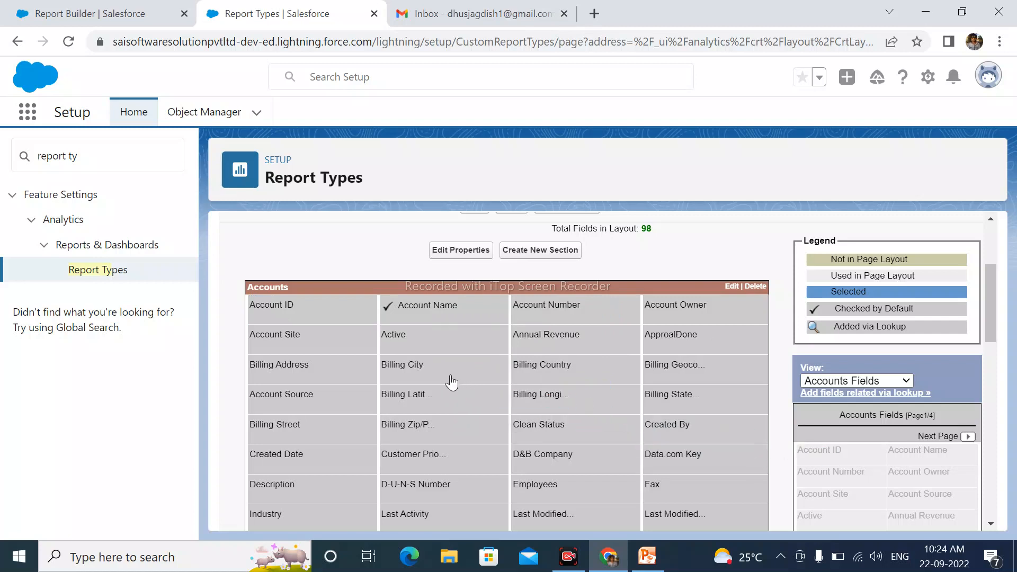
drag(535, 422, 584, 419)
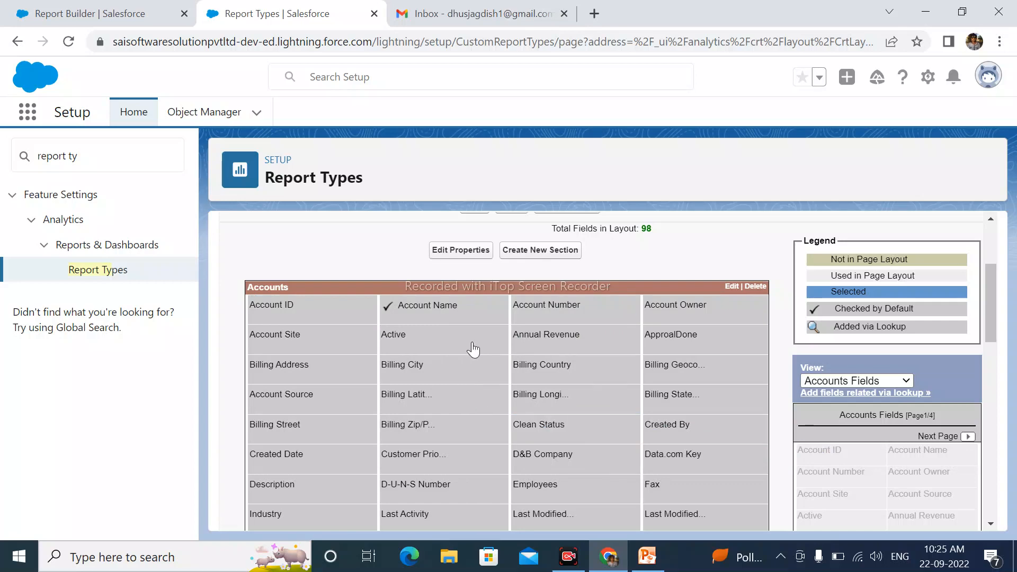
- Look over the list of available Accounts fields and the fields in the layout's Opportunities section
drag(538, 345, 814, 412)
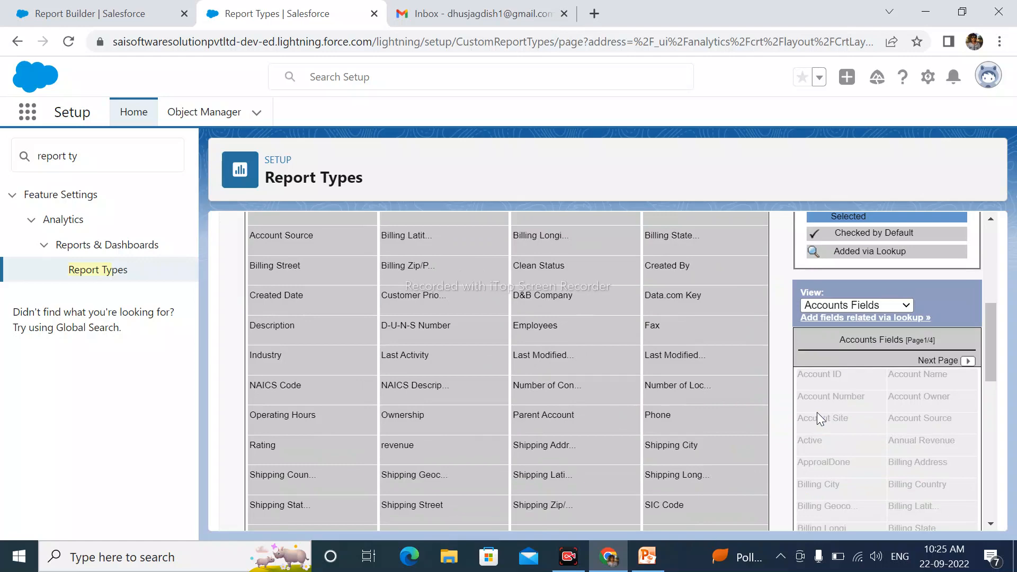
scroll(828, 414, up, 1)
scroll(827, 415, down, 1)
scroll(663, 306, down, 6)
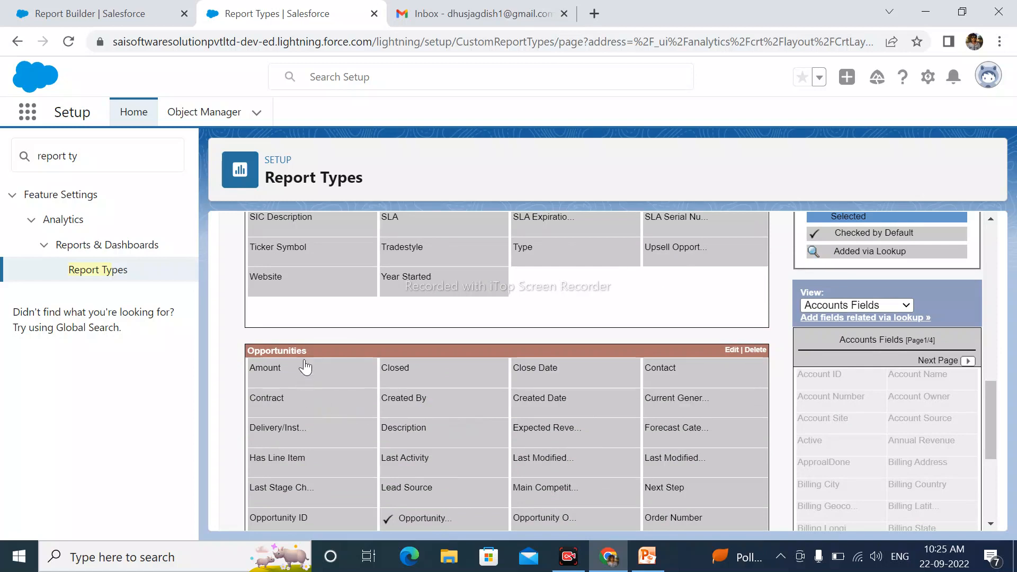
- List the available Opportunities fields and move the Amount field to the Opportunities section's fifth row, directly before Lead Source
mouse_move(316, 365)
click(877, 303)
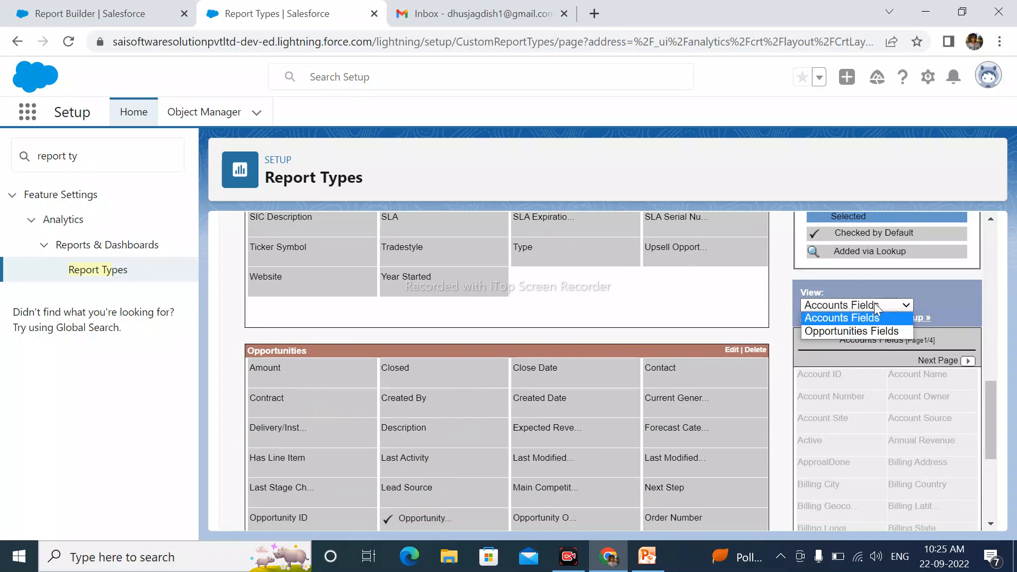
click(869, 327)
scroll(386, 350, down, 1)
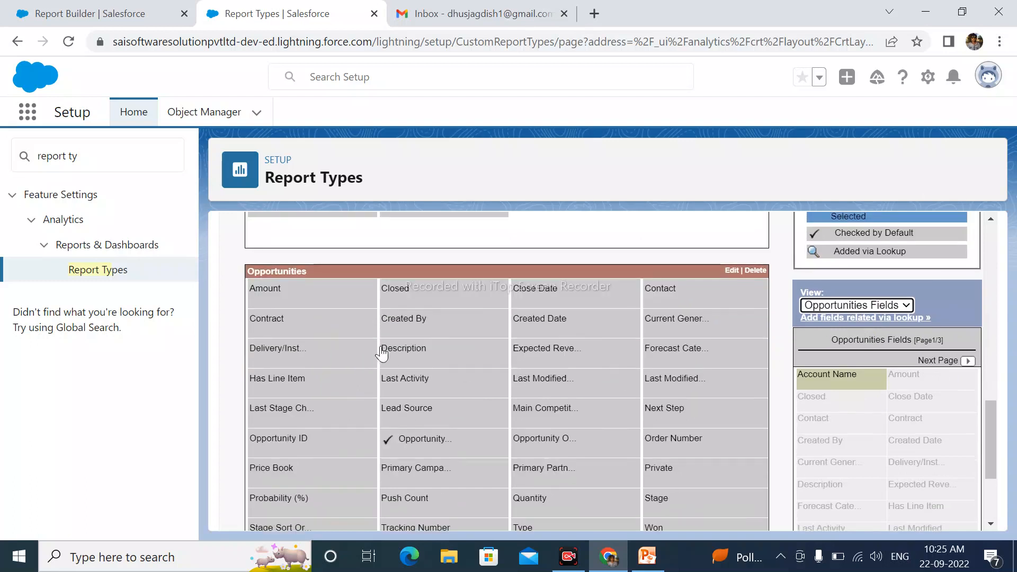
click(302, 295)
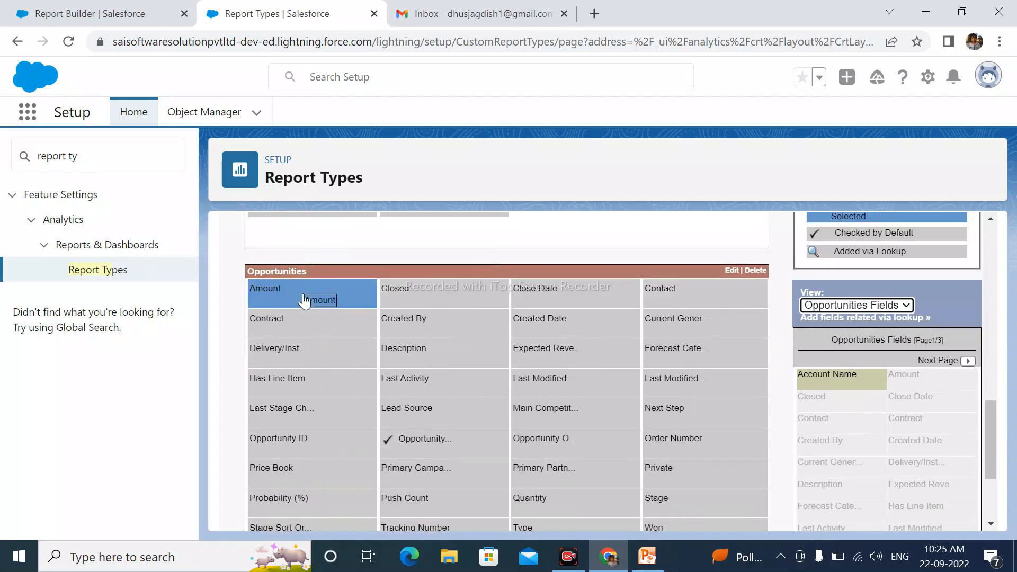
click(298, 291)
drag(299, 296, 493, 407)
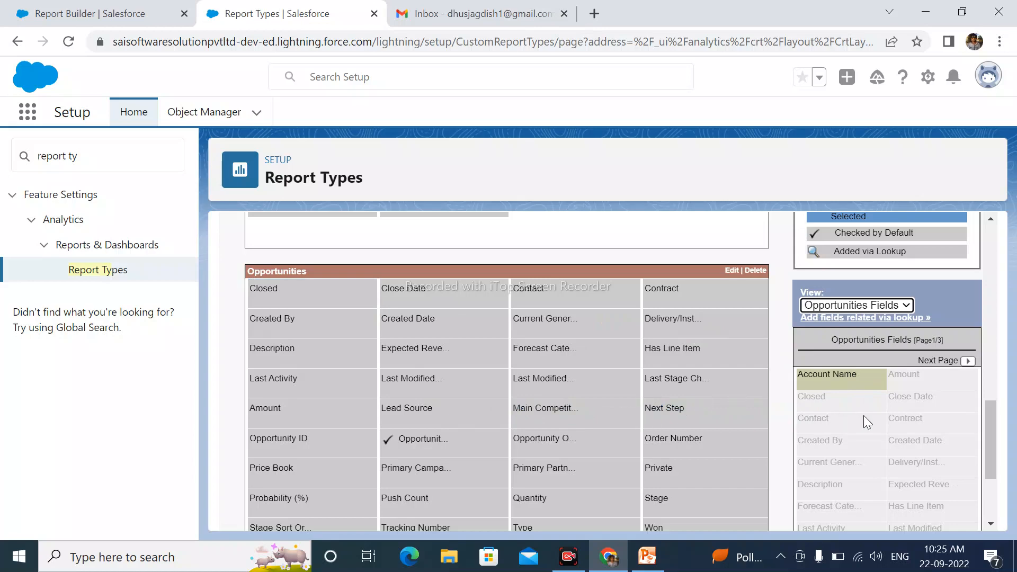
- Review the arranged Opportunities section and save the report type's field layout
drag(994, 418, 985, 399)
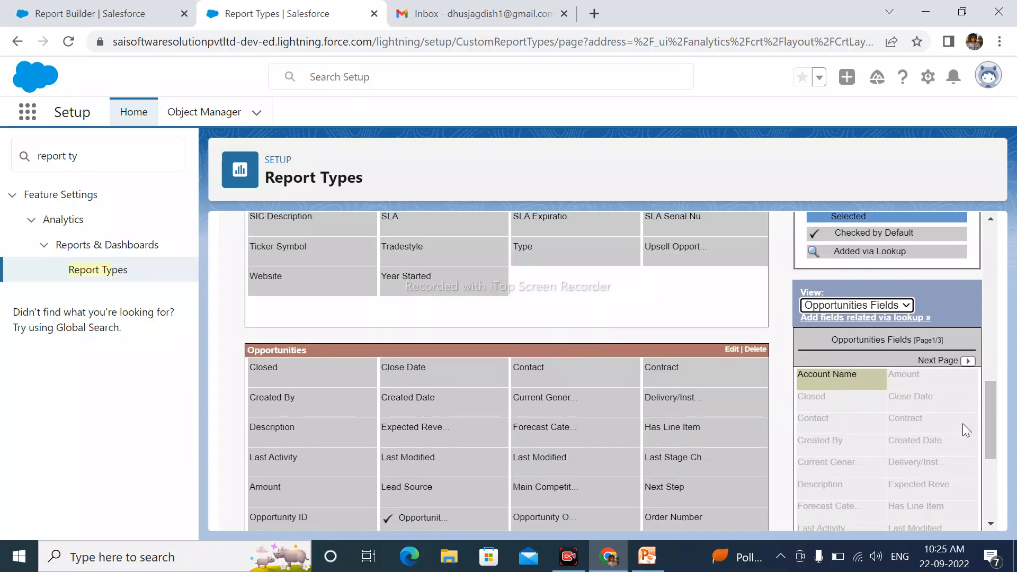
scroll(524, 392, down, 1)
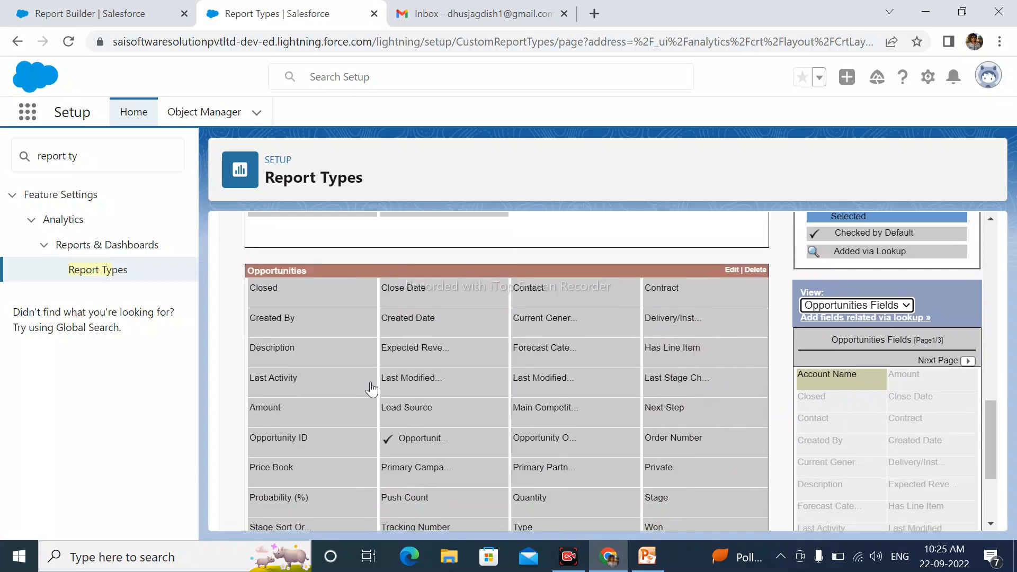
drag(290, 322, 412, 342)
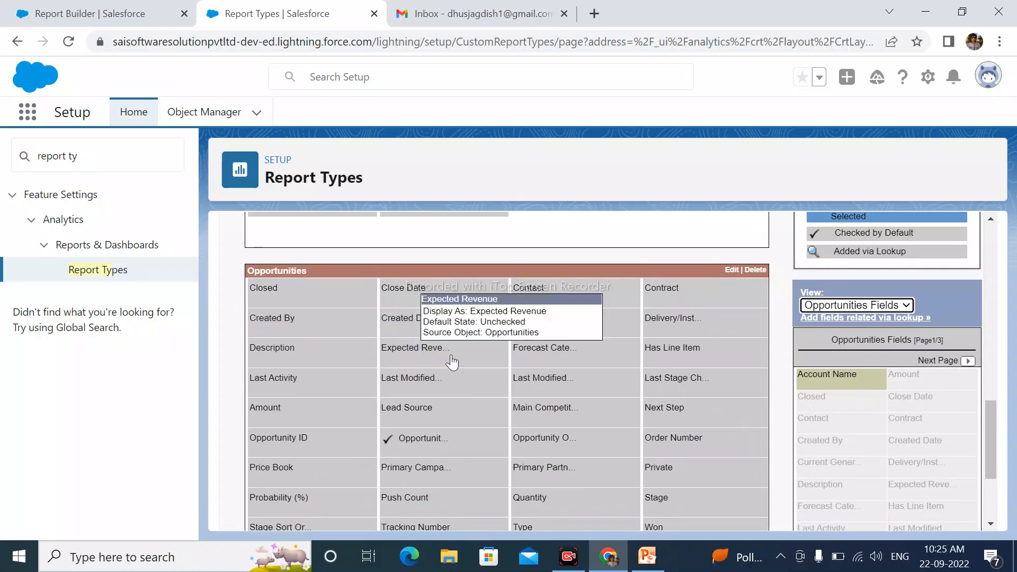
scroll(452, 363, down, 2)
scroll(453, 361, up, 6)
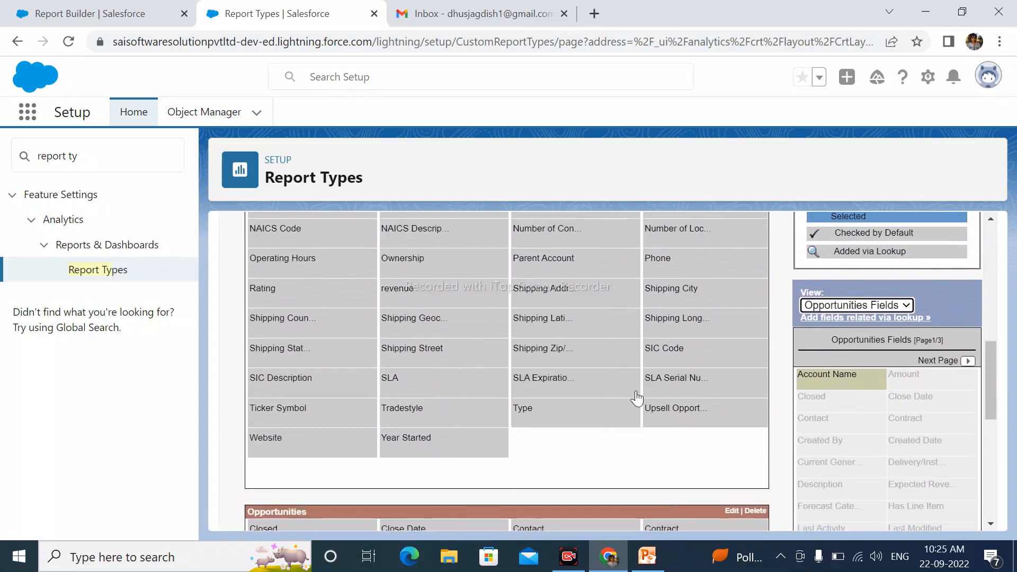
scroll(636, 411, down, 3)
scroll(636, 411, down, 3)
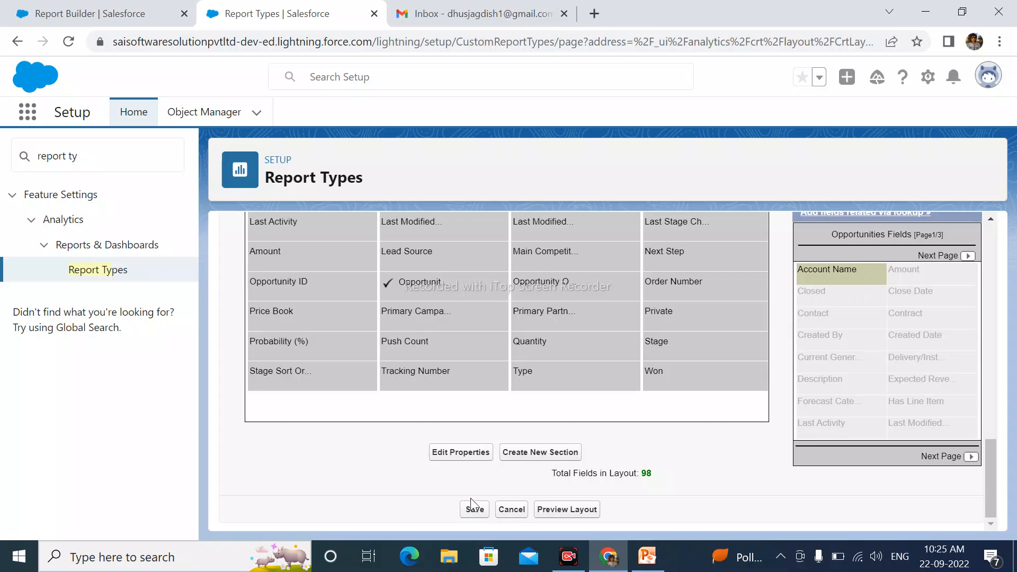
click(472, 512)
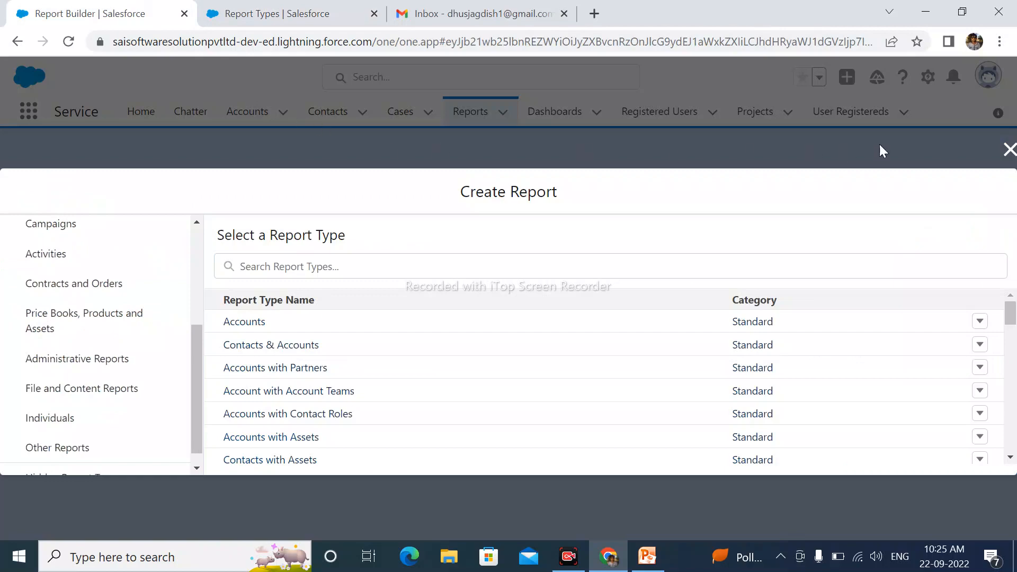
- Close the already open report creation dialog, reload the Reports page and begin a new report
click(1009, 150)
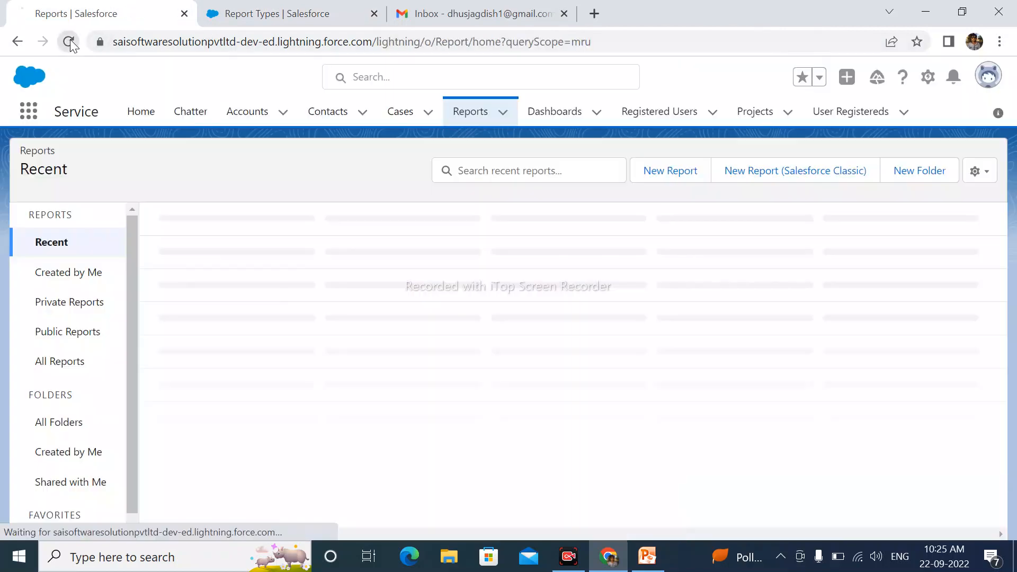
click(69, 42)
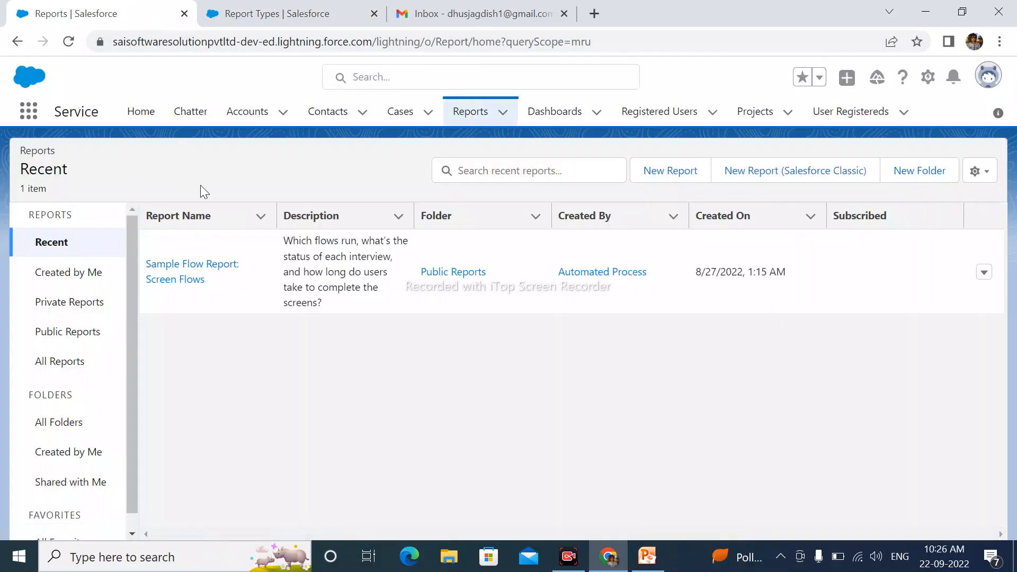
click(470, 114)
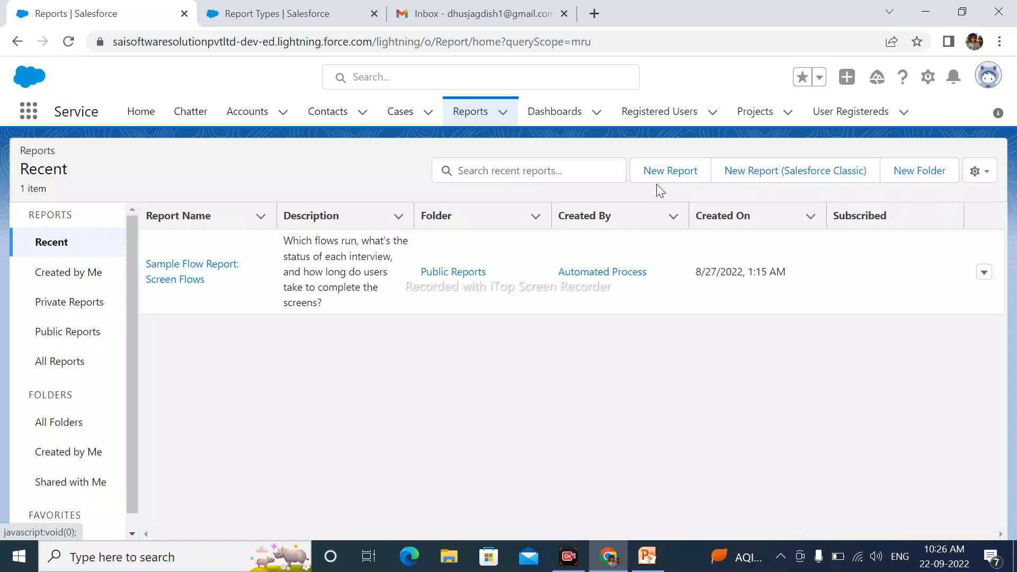
click(658, 172)
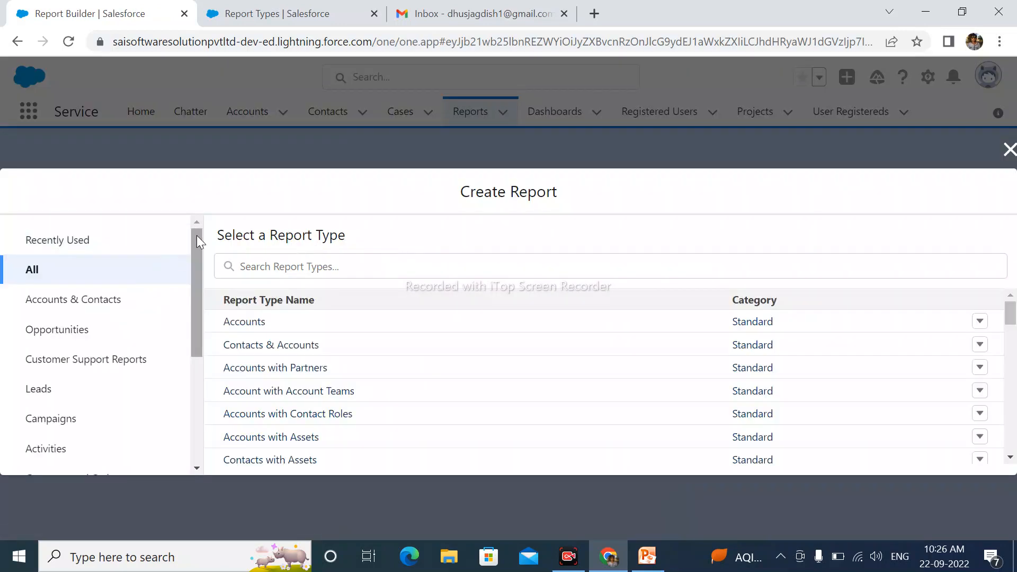
- Start a report from the custom report type Accounts with Opportunities in the Other Reports category
scroll(199, 297, down, 5)
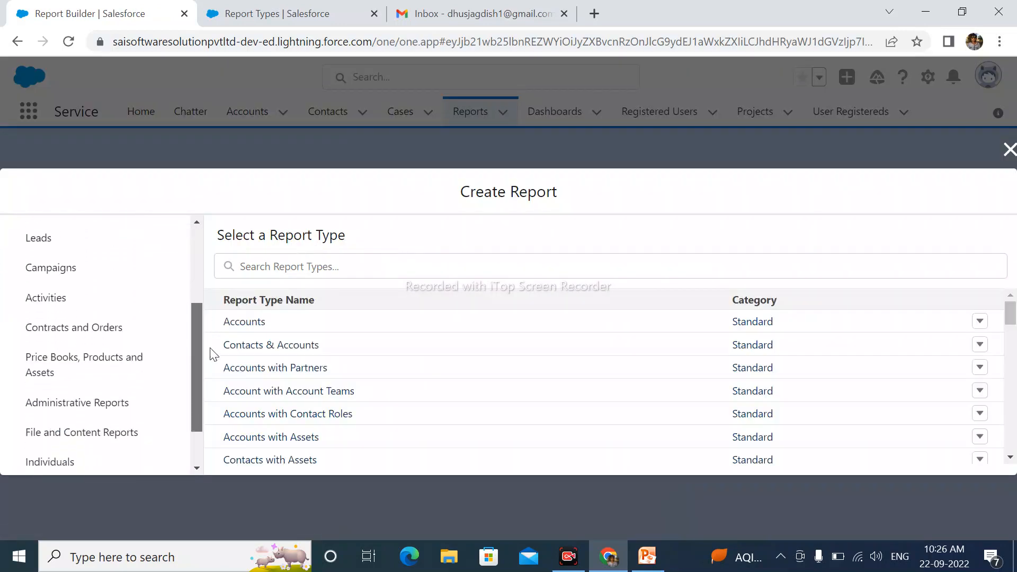
click(76, 435)
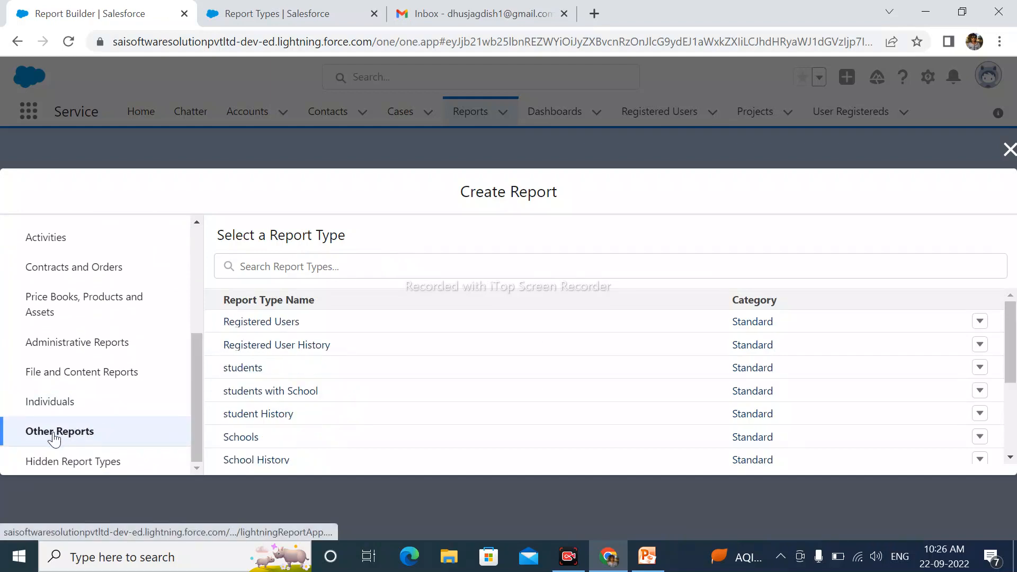
drag(1010, 315, 1012, 416)
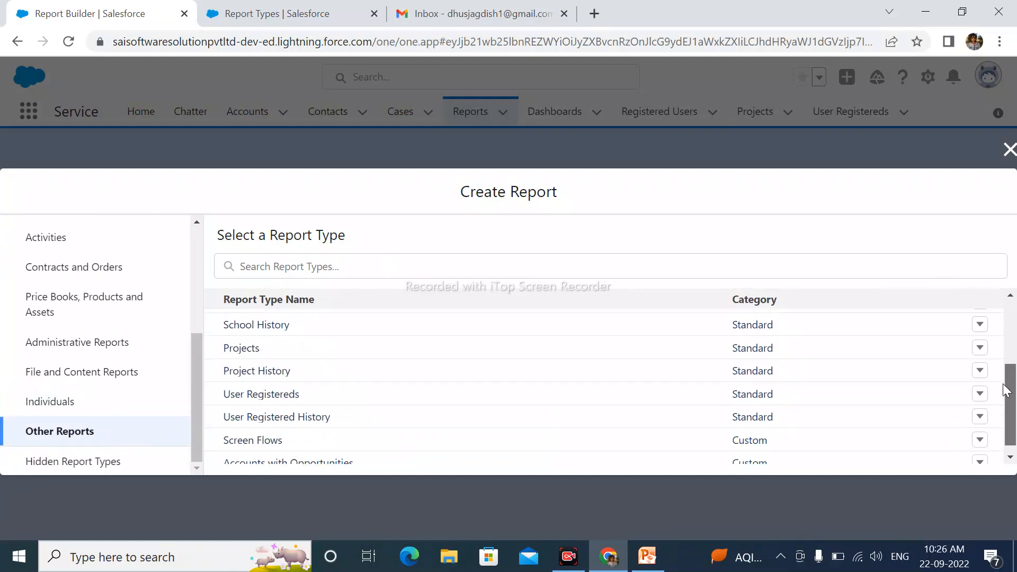
click(257, 461)
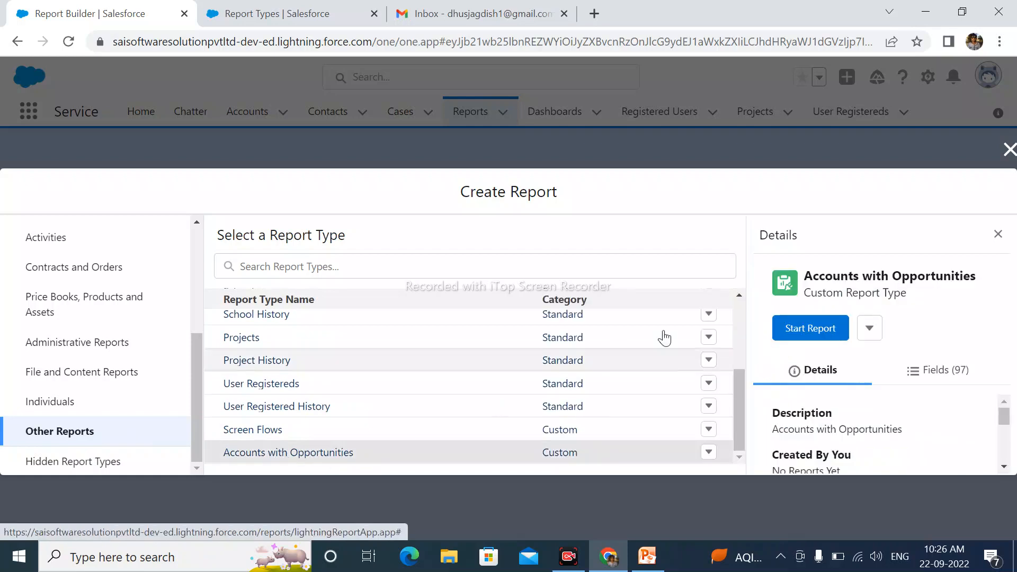
click(800, 333)
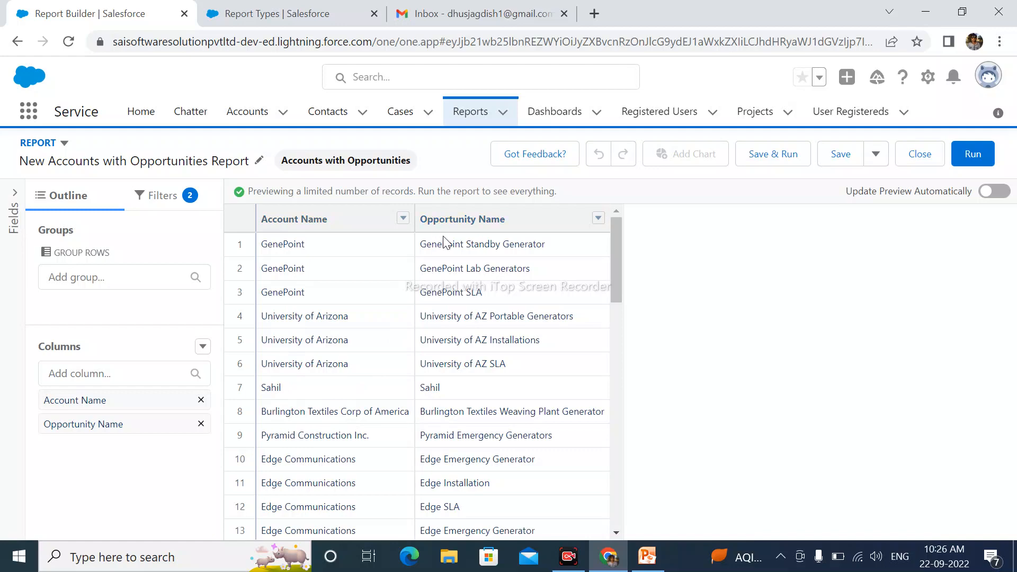
- Look through the report preview's account and opportunity rows and the list of available Accounts fields
scroll(616, 265, down, 7)
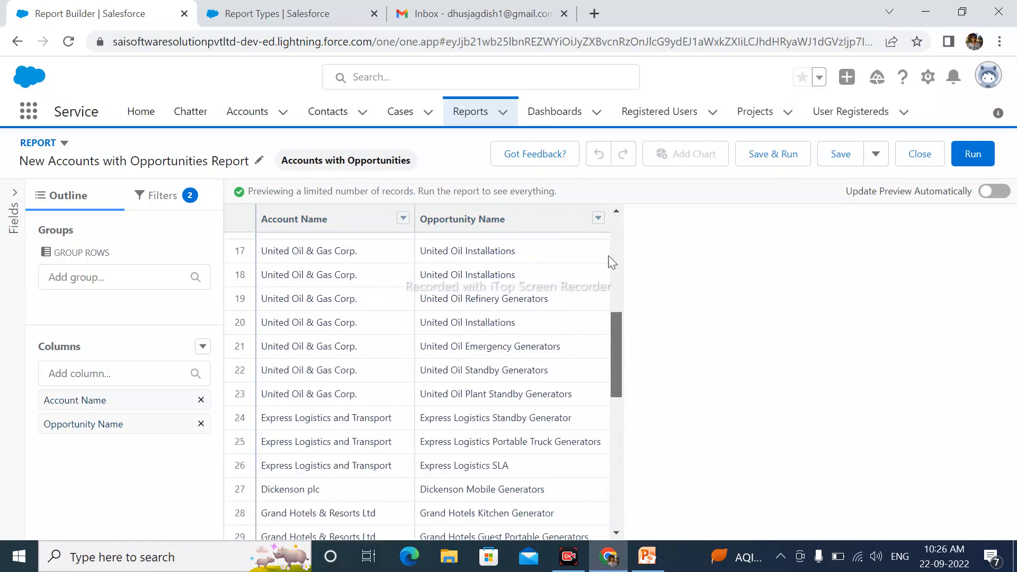
scroll(613, 262, up, 7)
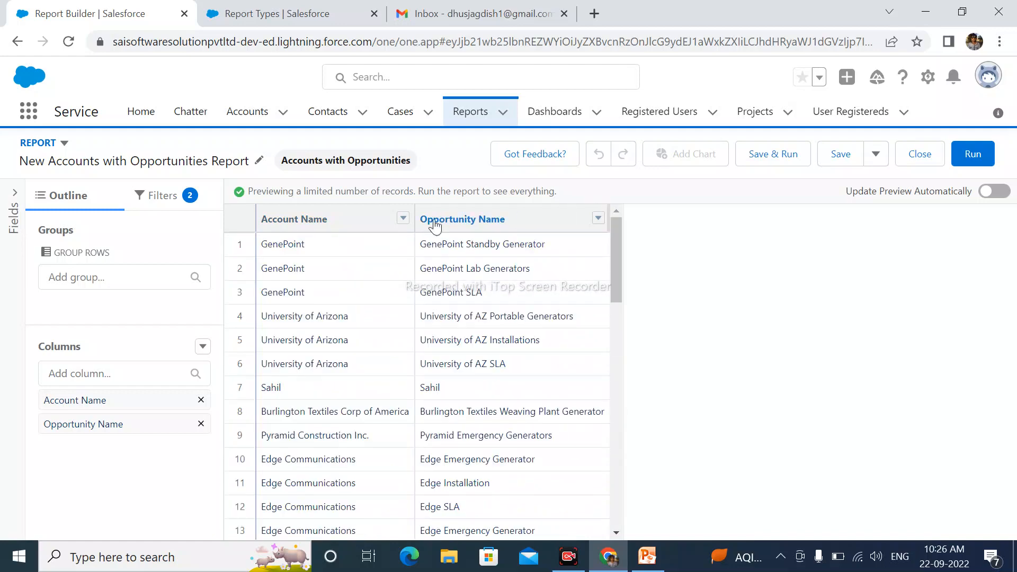
click(15, 193)
click(80, 302)
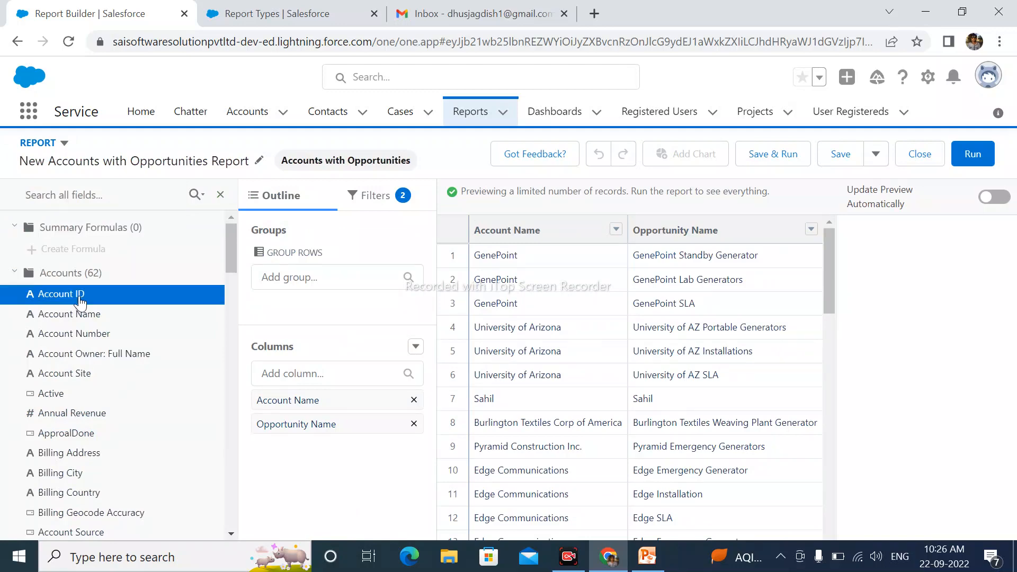
click(85, 316)
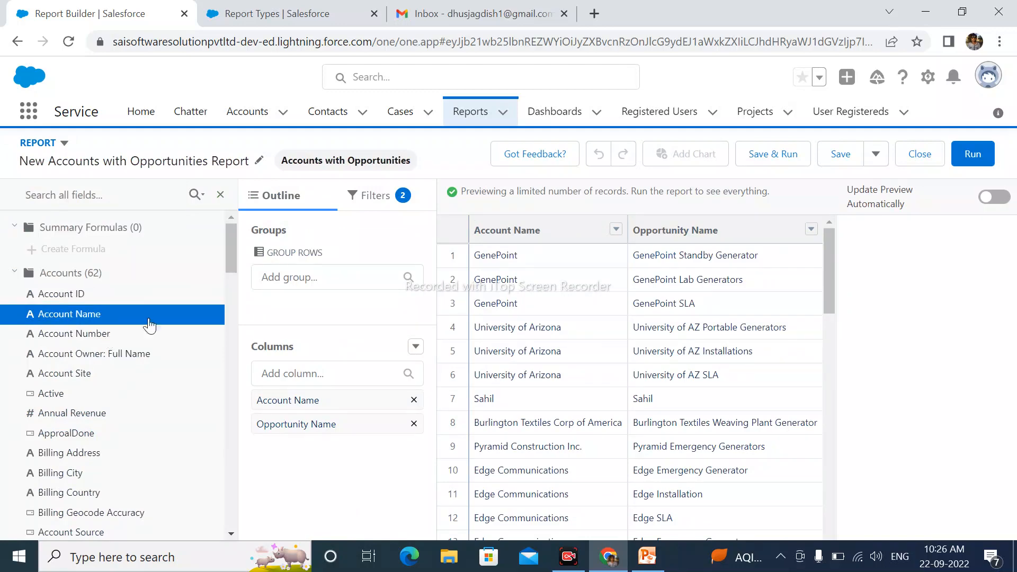
mouse_move(230, 246)
mouse_down()
mouse_move(253, 515)
mouse_move(236, 242)
mouse_up()
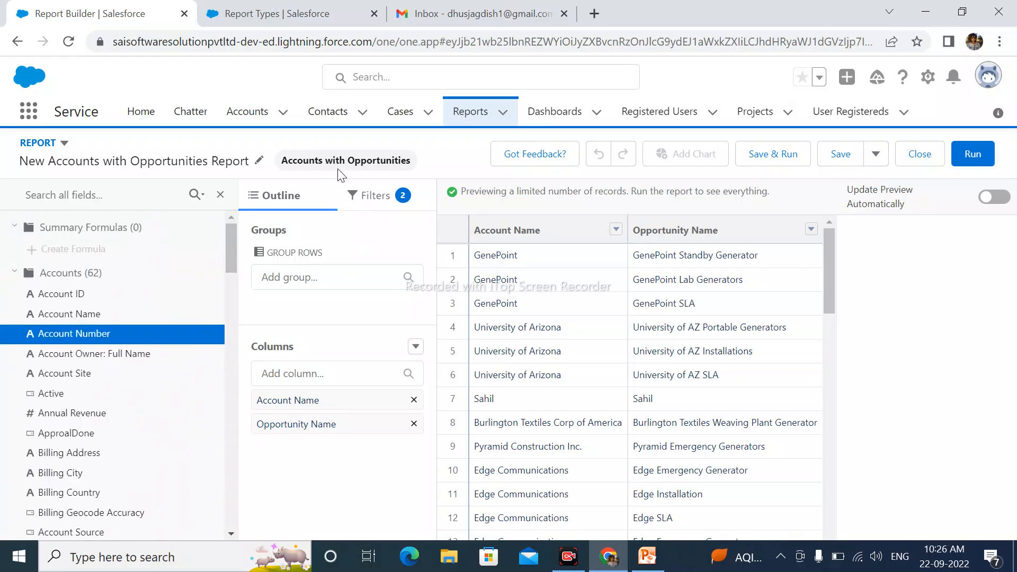
click(222, 196)
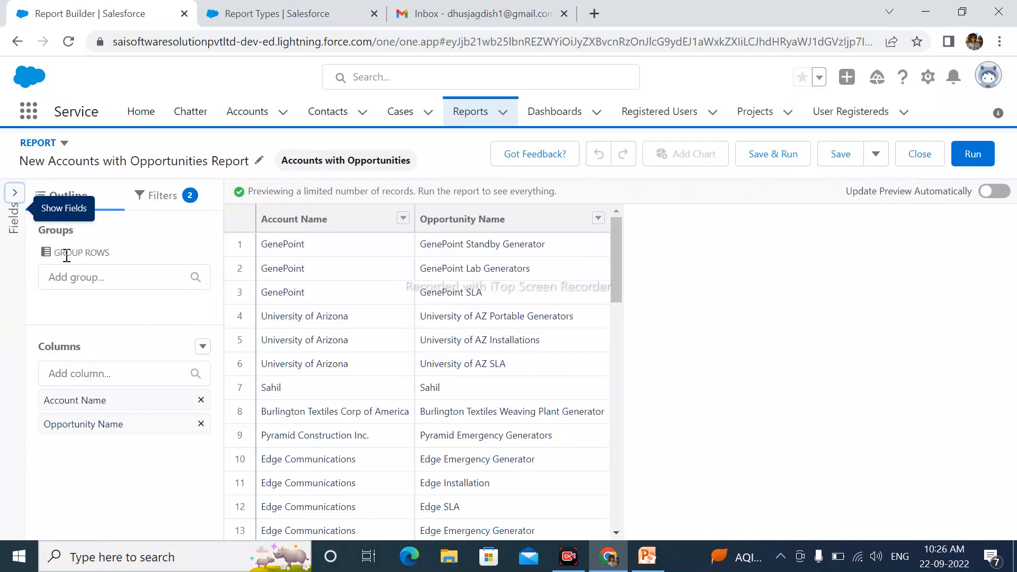
- Open the filters of the new Accounts with Opportunities report
click(180, 204)
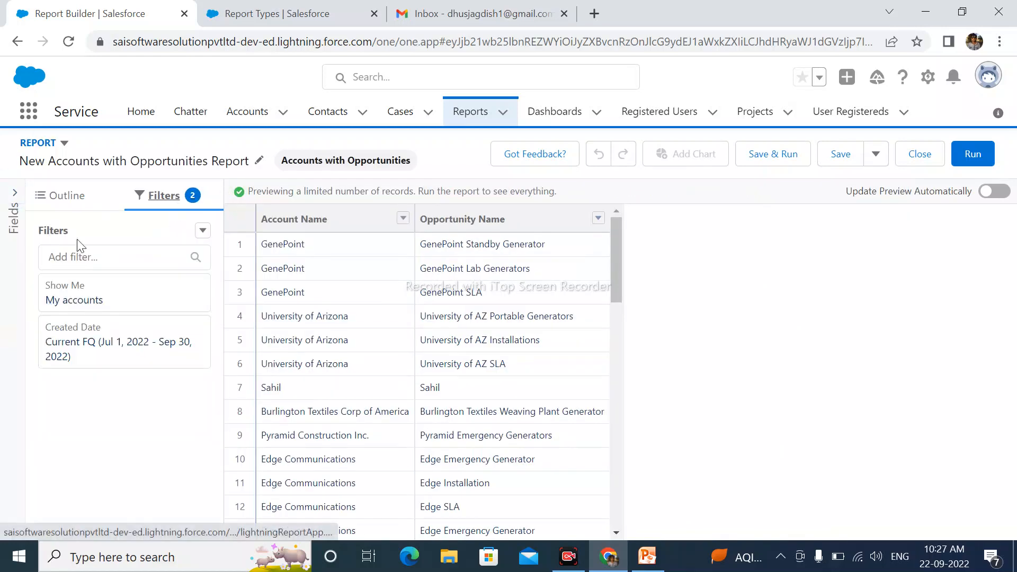